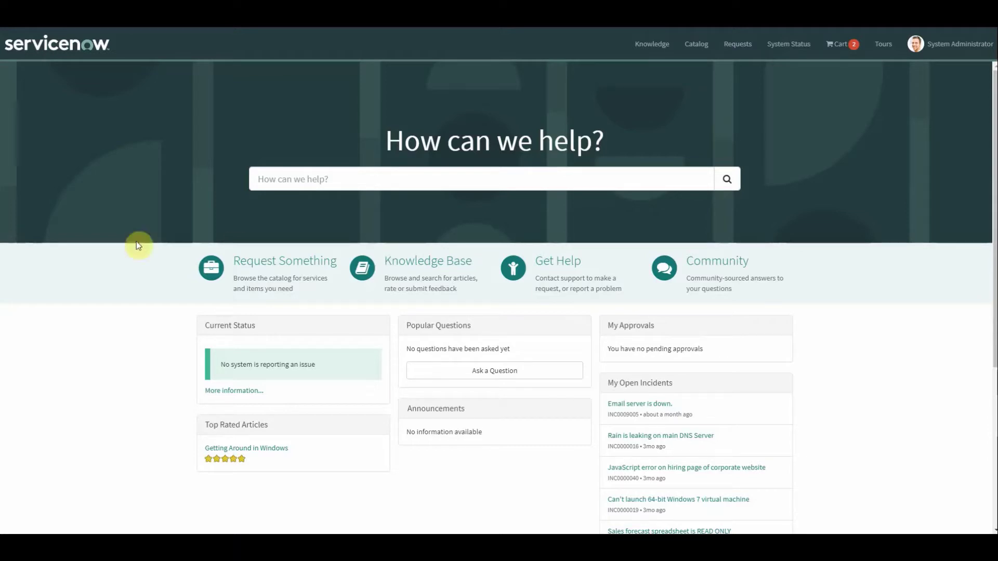
- Browse the Service Catalog to the Mobiles phones under Hardware
{"action": "left_click", "coordinate": [265, 274]}
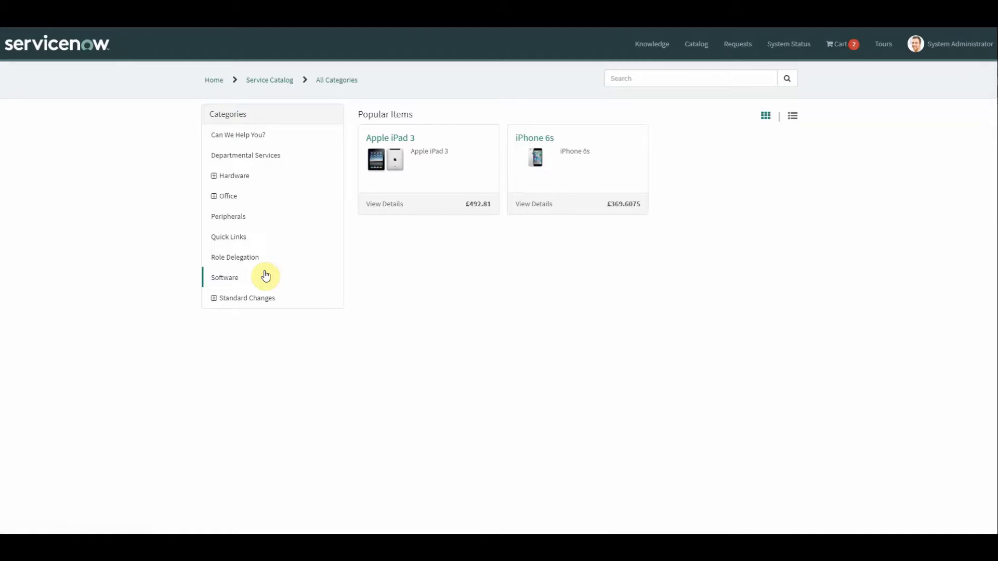
{"action": "left_click", "coordinate": [213, 177]}
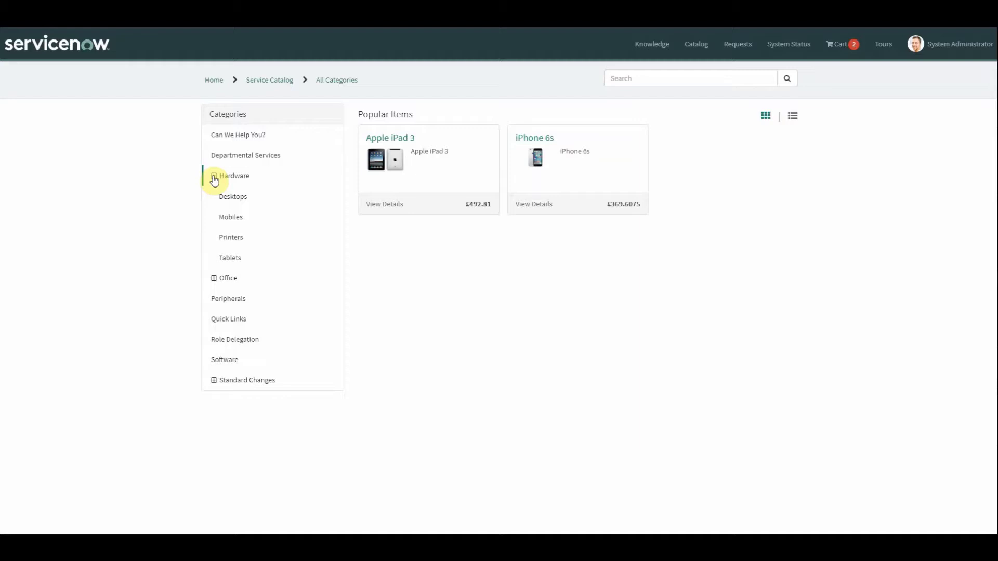
{"action": "left_click", "coordinate": [232, 219]}
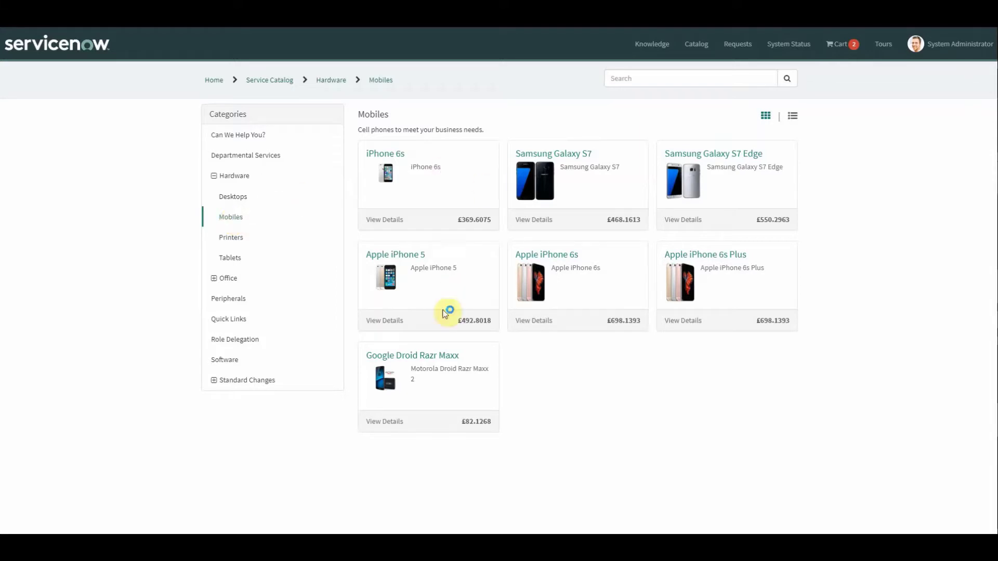
- Open the Apple iPhone 6s item and choose Unlimited data, Gold colour and 128GB storage
{"action": "left_click", "coordinate": [552, 255]}
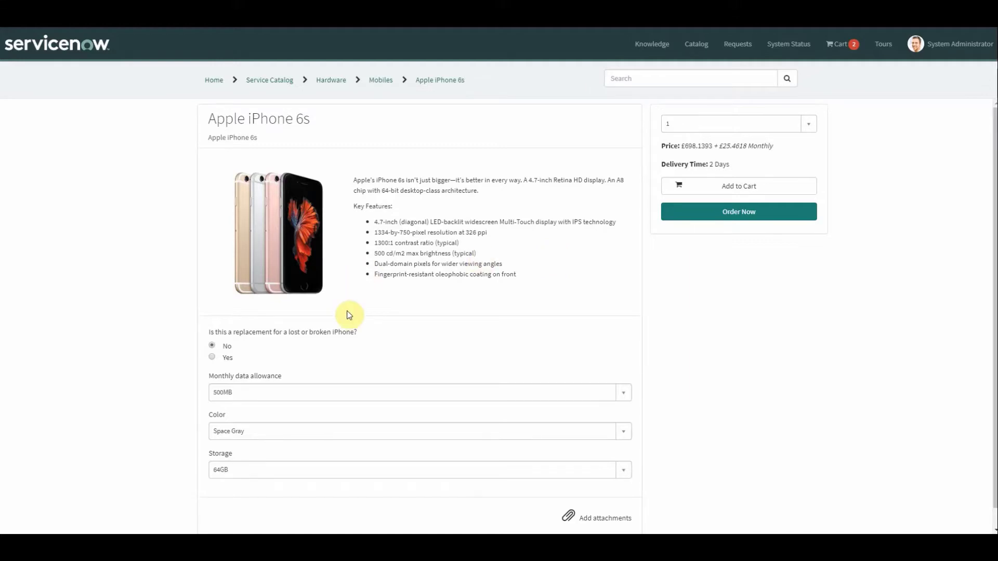
{"action": "left_click", "coordinate": [213, 358]}
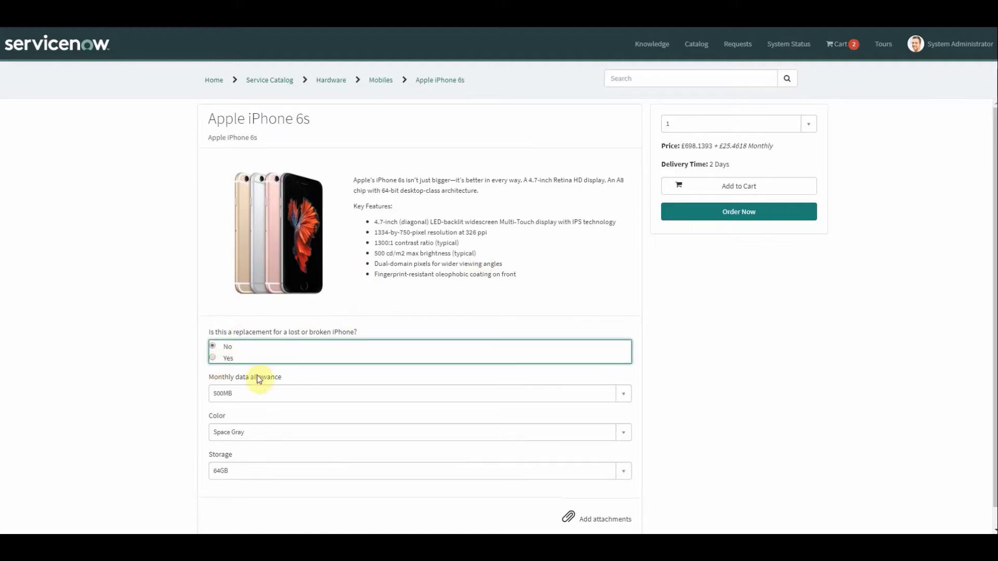
{"action": "left_click", "coordinate": [259, 405]}
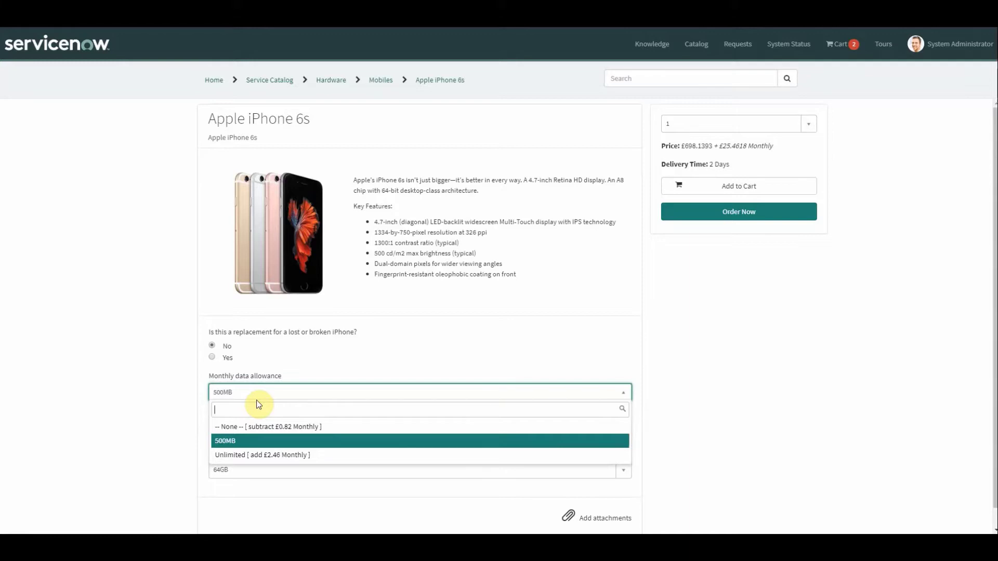
{"action": "left_click", "coordinate": [263, 456]}
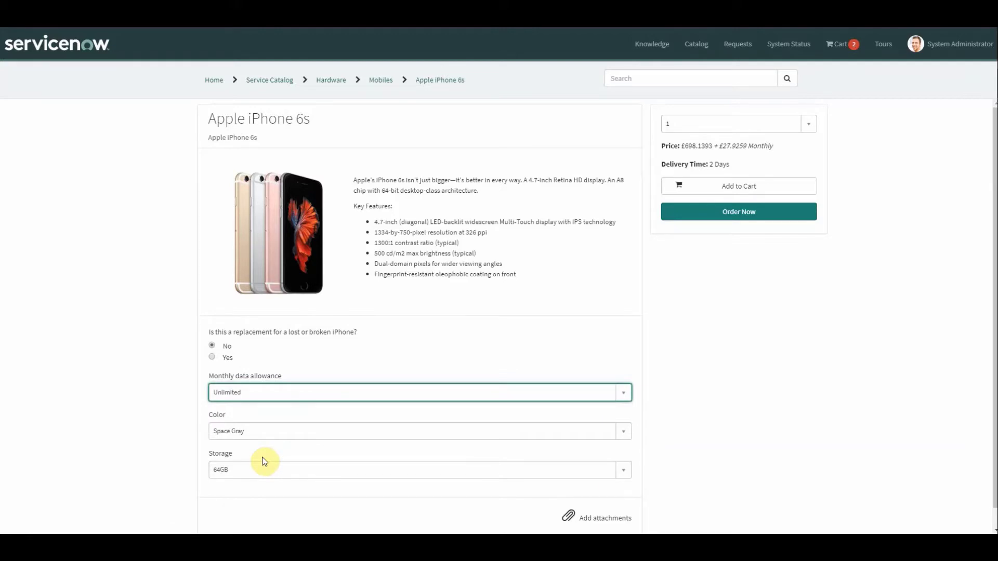
{"action": "left_click", "coordinate": [246, 431]}
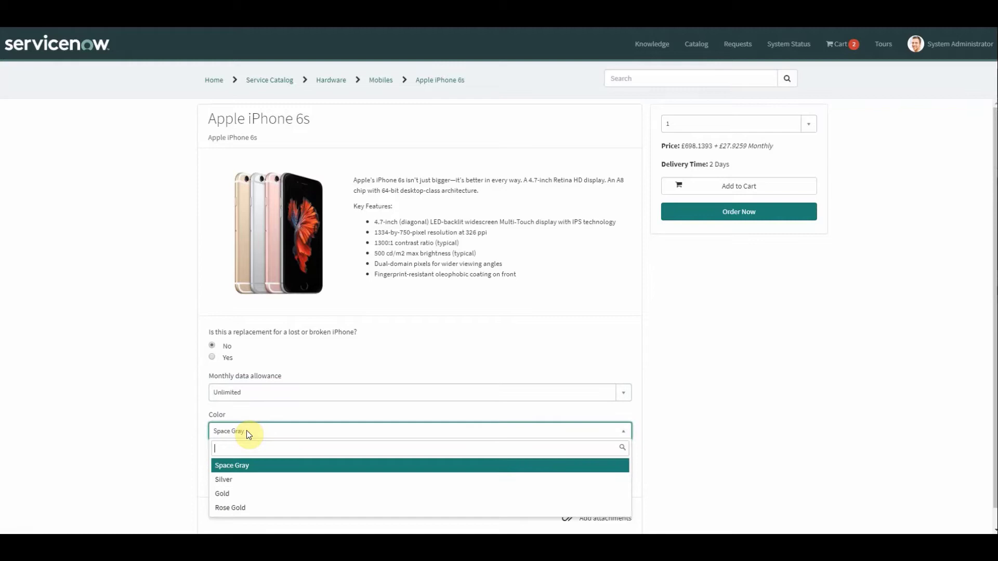
{"action": "left_click", "coordinate": [229, 493]}
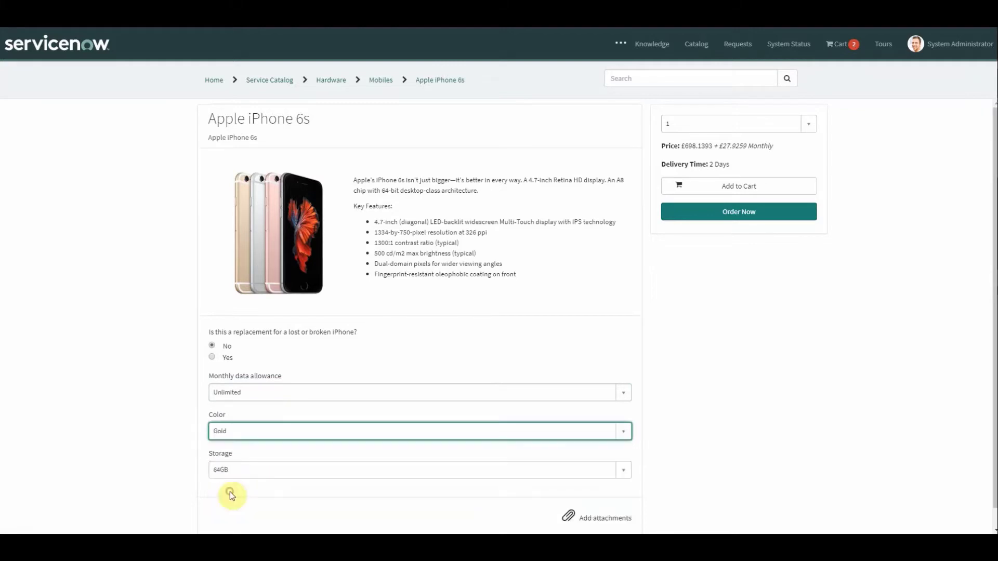
{"action": "left_click", "coordinate": [264, 477]}
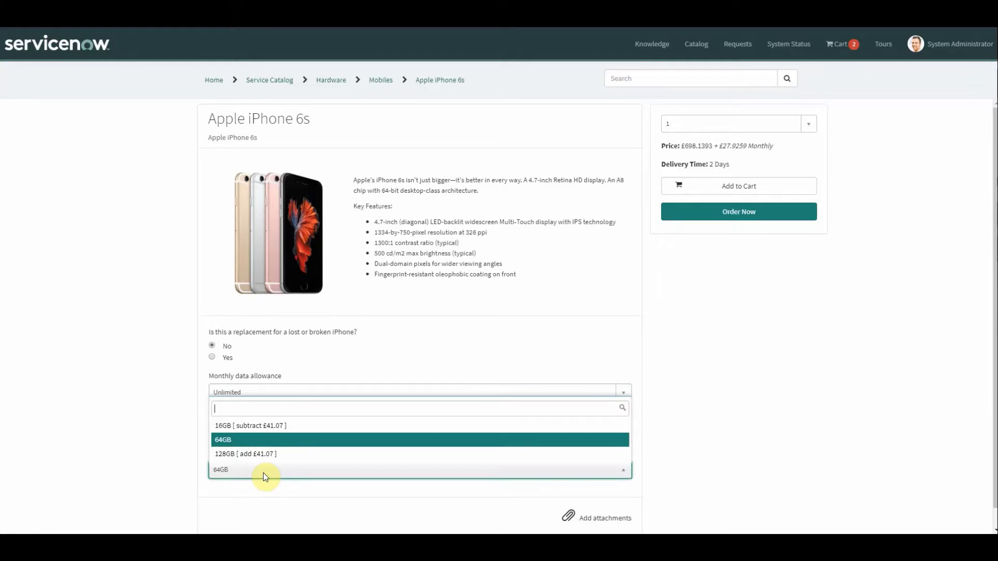
{"action": "left_click", "coordinate": [263, 454]}
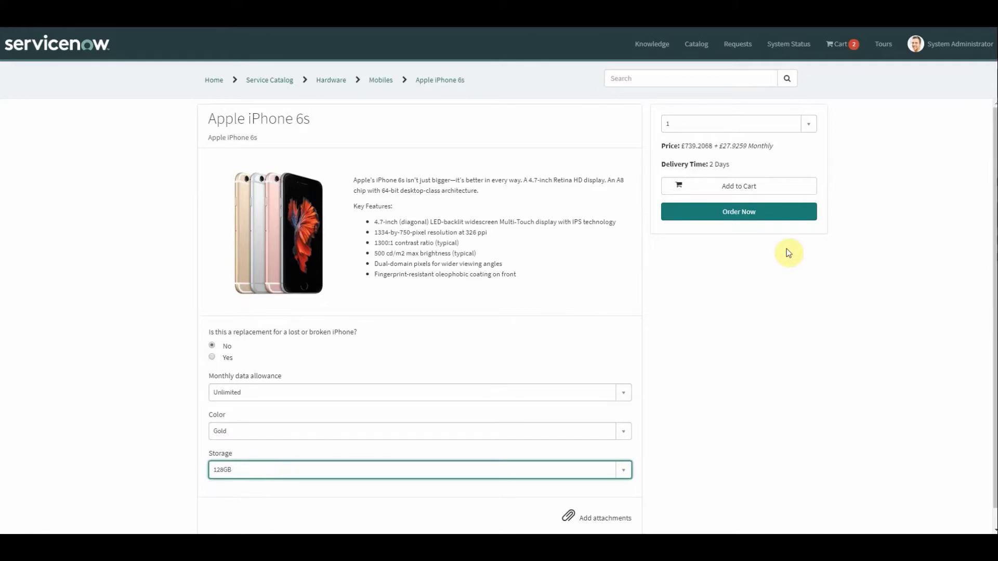
- Set the quantity to 3 and add the three iPhone 6s phones to the cart
{"action": "left_click", "coordinate": [788, 131]}
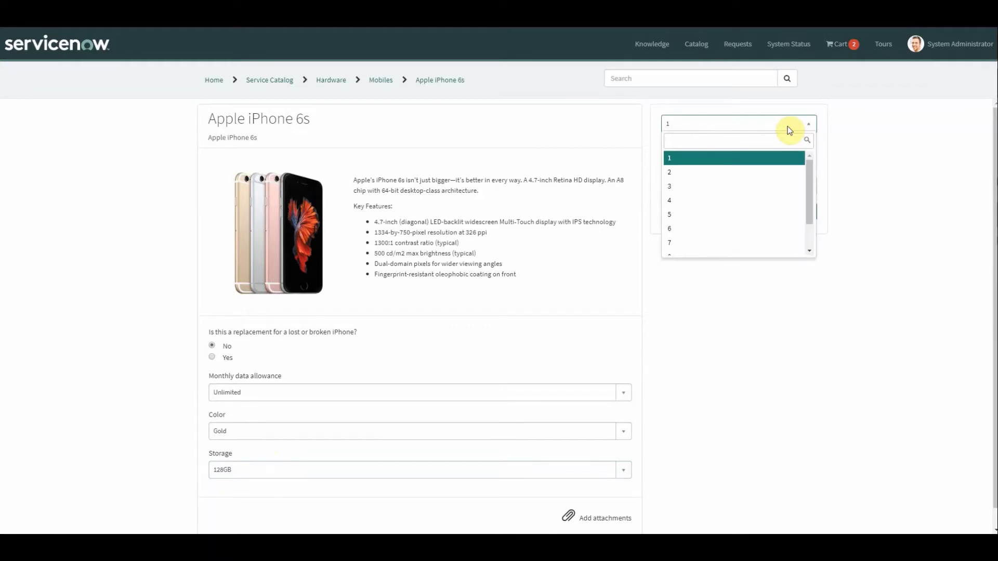
{"action": "left_click", "coordinate": [706, 187]}
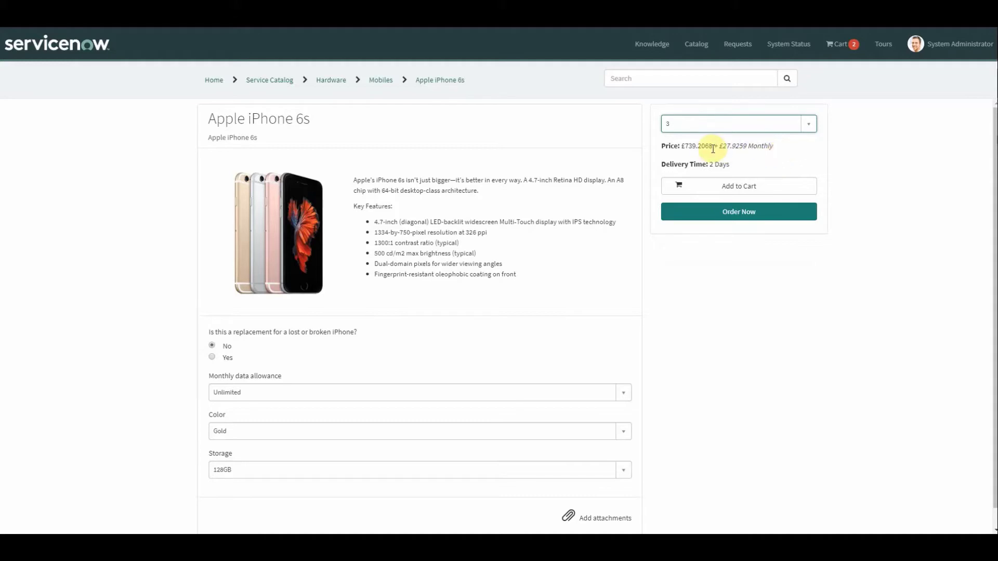
{"action": "left_click_drag", "start_coordinate": [715, 146], "coordinate": [686, 148]}
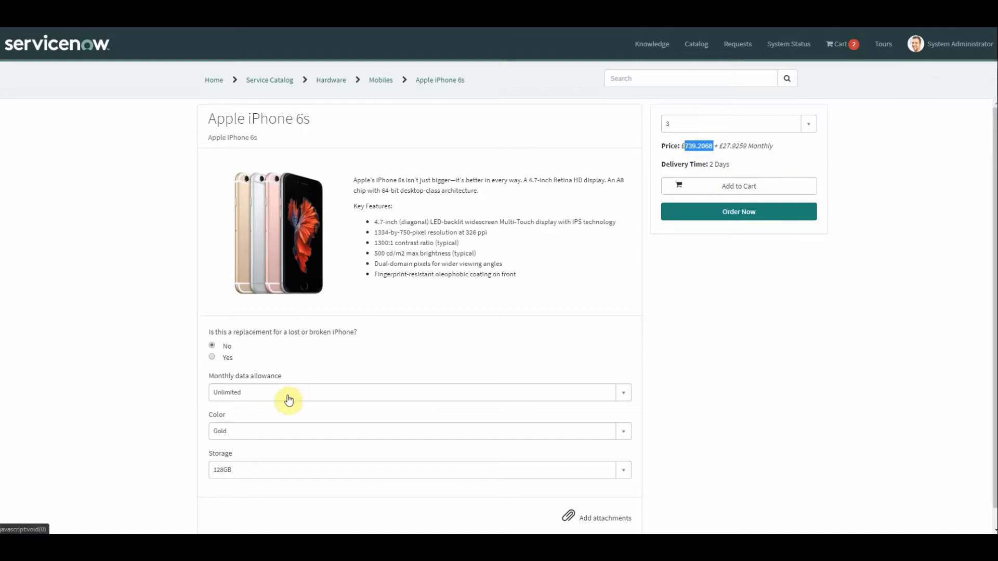
{"action": "left_click", "coordinate": [777, 154]}
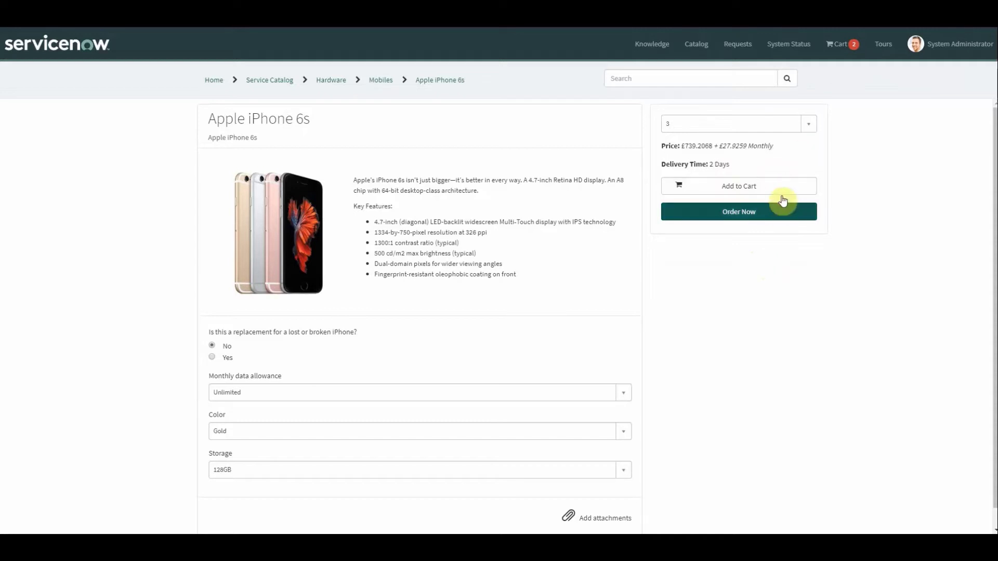
{"action": "left_click", "coordinate": [761, 192]}
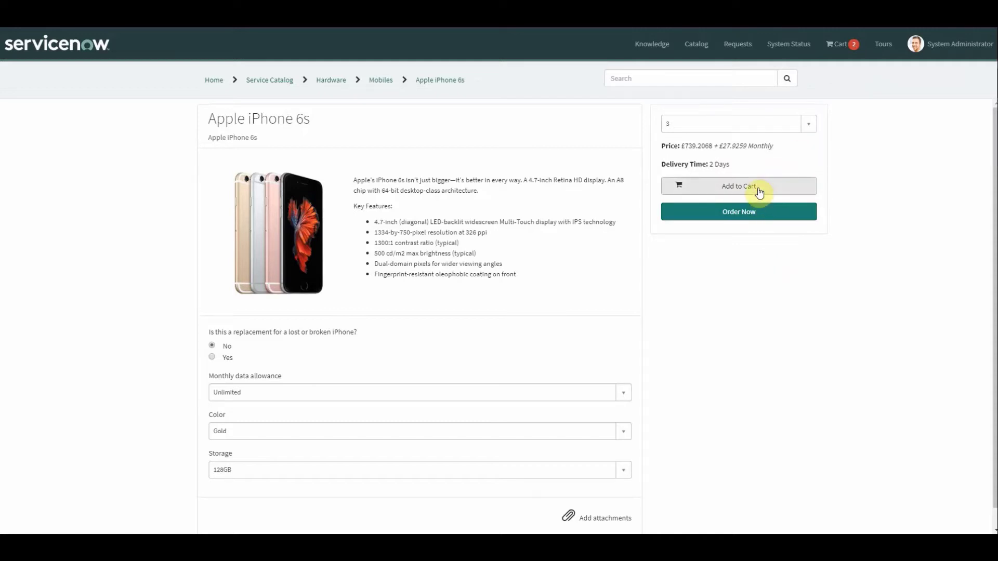
{"action": "left_click", "coordinate": [759, 192]}
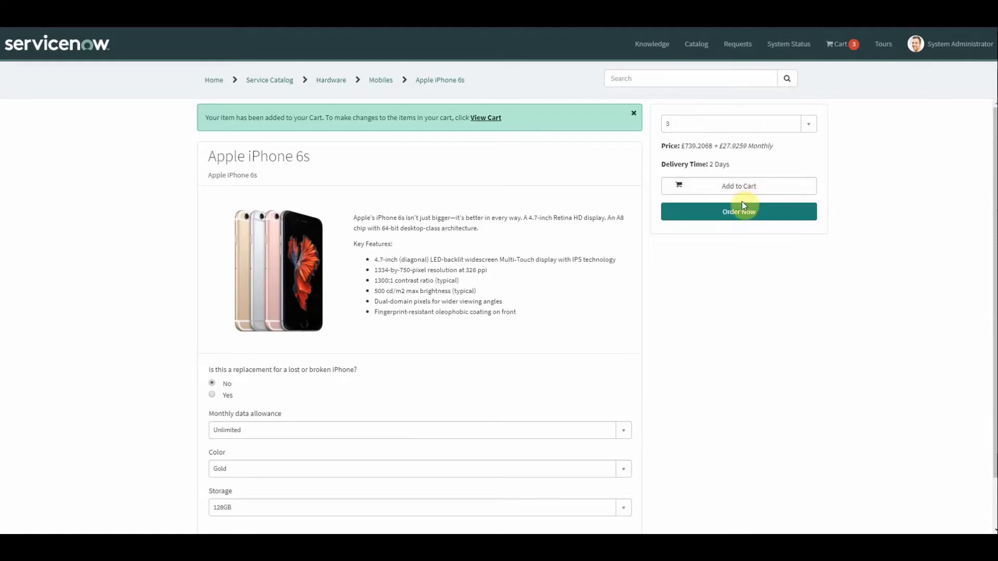
- Order the phones now with special instruction 'Leave by bin' and check out
{"action": "left_click", "coordinate": [723, 217]}
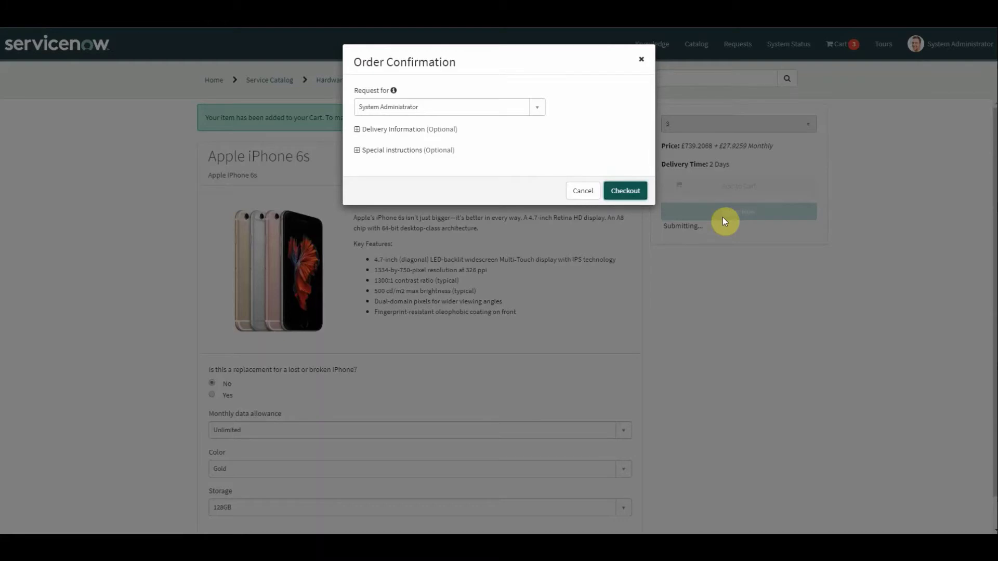
{"action": "left_click", "coordinate": [357, 130]}
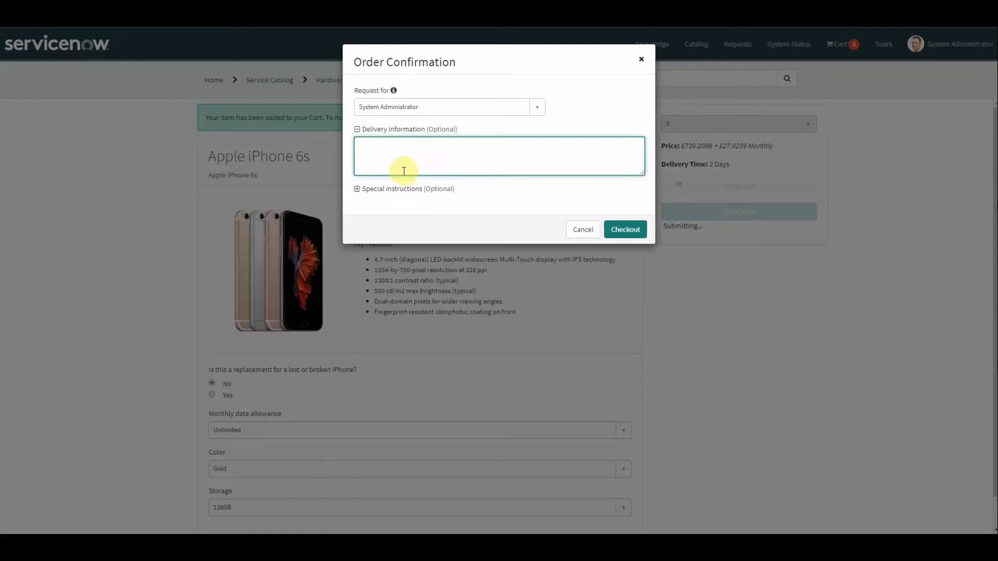
{"action": "left_click", "coordinate": [356, 188]}
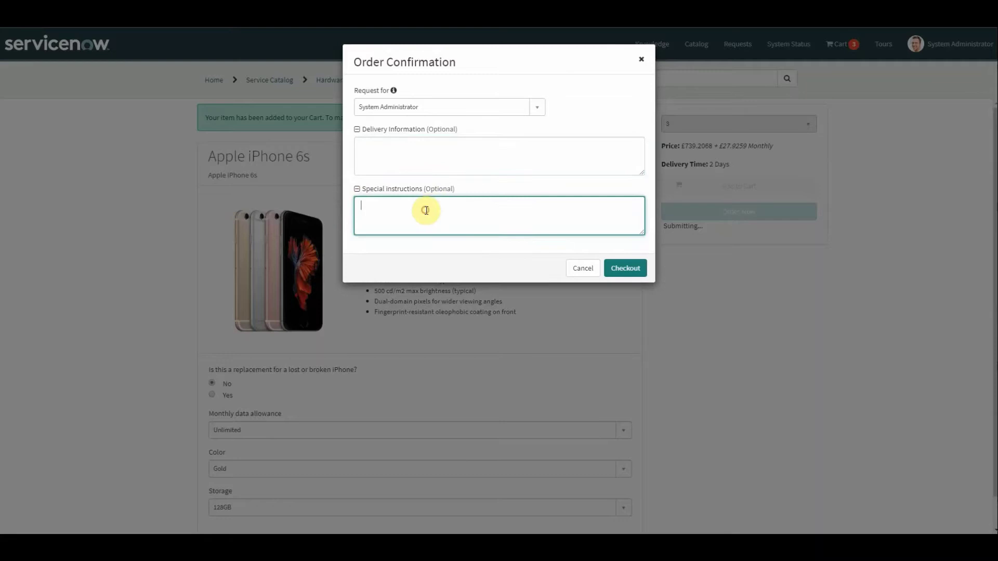
{"action": "type", "text": "Leave by bin"}
{"action": "left_click", "coordinate": [623, 269]}
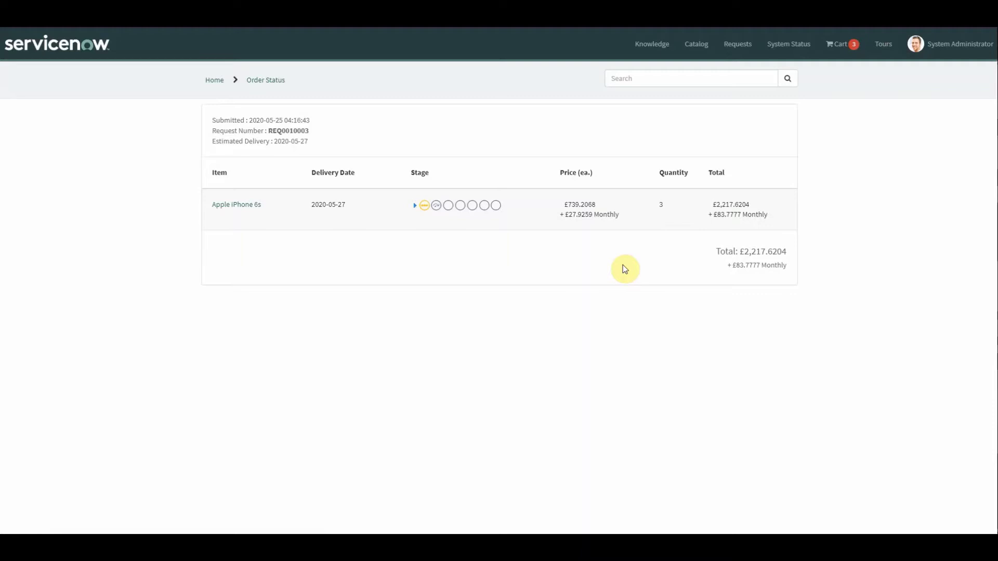
- Review the order's line total and unit price, then expand its stage details
{"action": "left_click_drag", "start_coordinate": [751, 204], "coordinate": [711, 204]}
{"action": "left_click", "coordinate": [669, 207]}
{"action": "left_click_drag", "start_coordinate": [596, 205], "coordinate": [567, 217]}
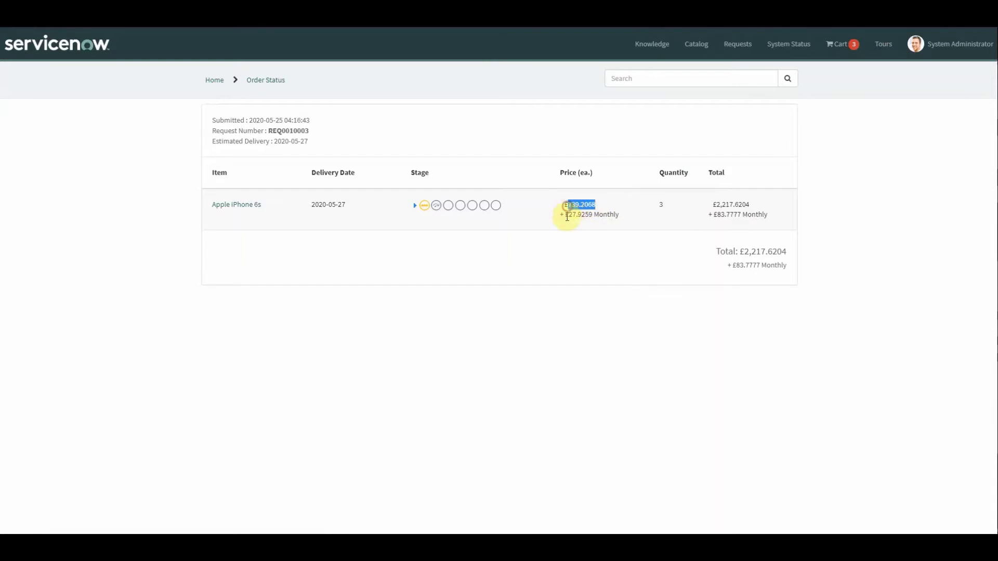
{"action": "left_click", "coordinate": [570, 281]}
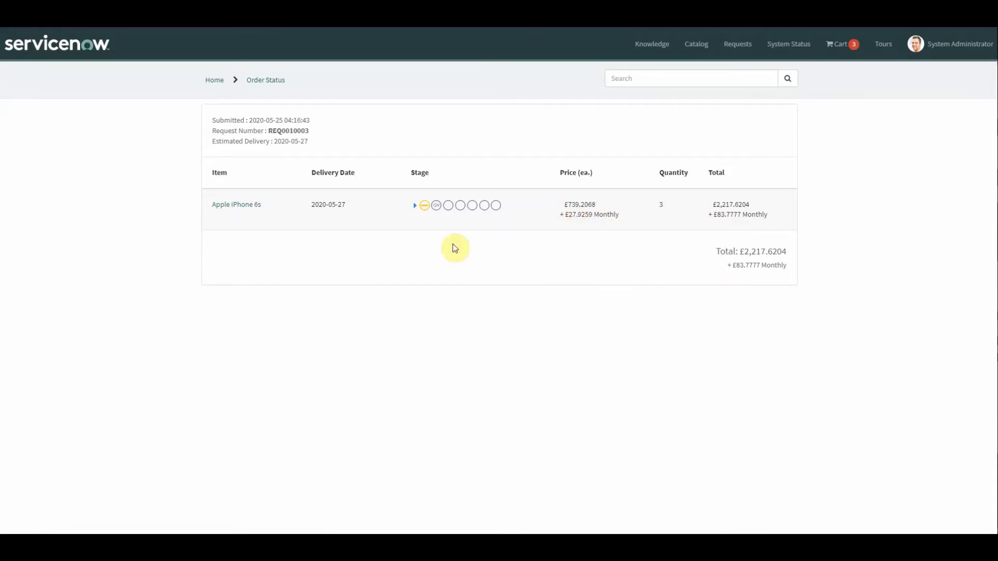
{"action": "left_click", "coordinate": [414, 205]}
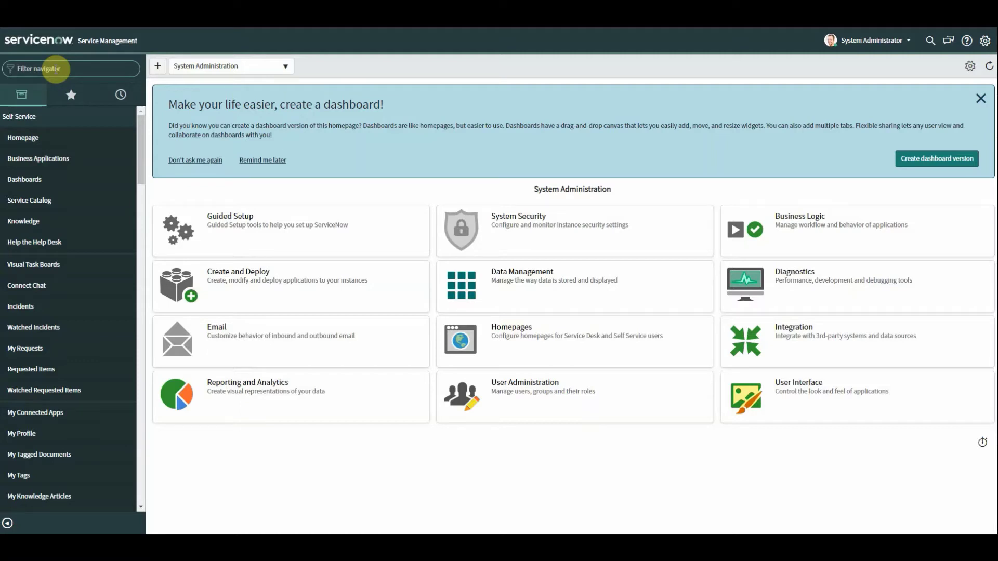
- Open the Service Catalog record from Maintain Catalogs and show its Categories list
{"action": "type", "text": "maintain c"}
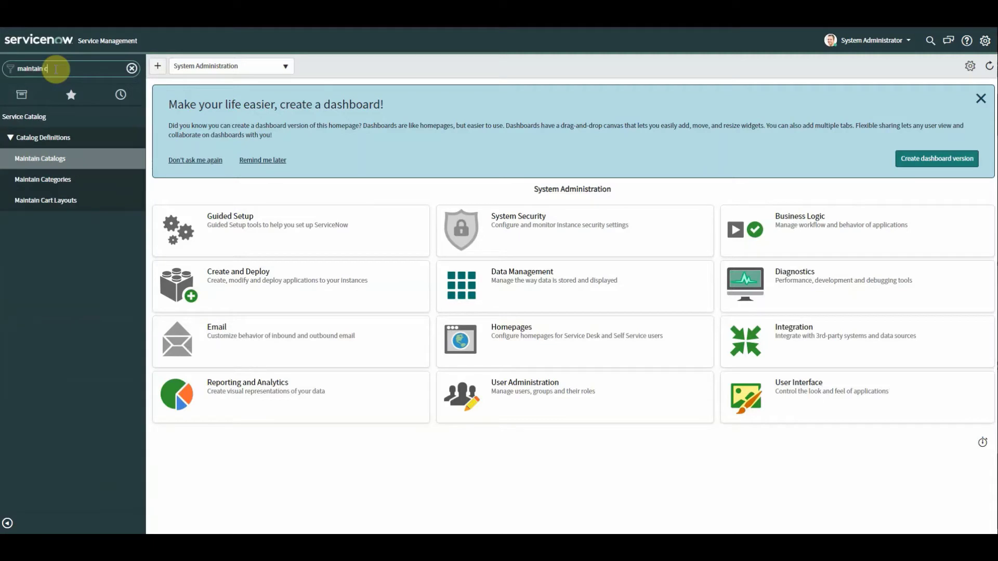
{"action": "left_click", "coordinate": [57, 158]}
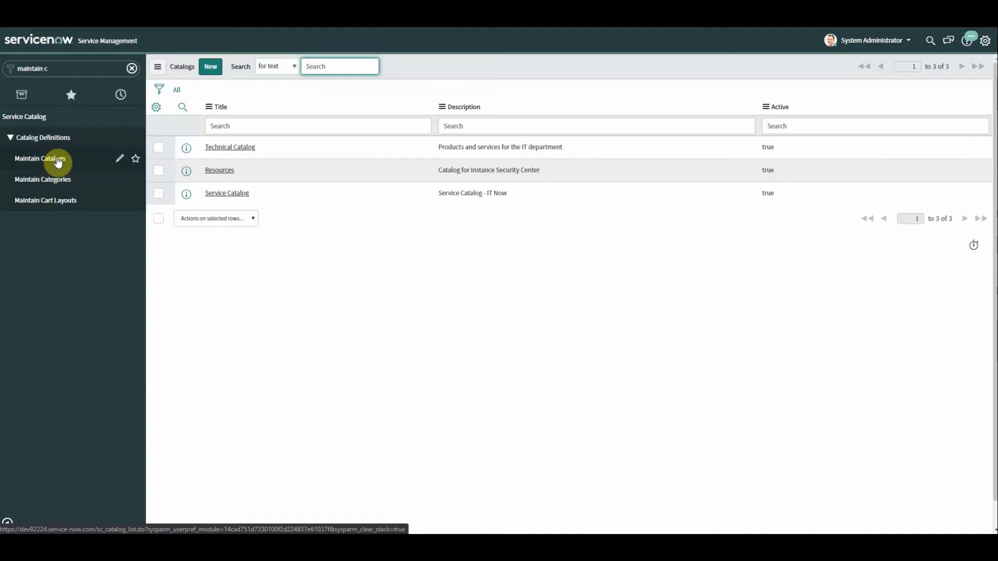
{"action": "left_click", "coordinate": [226, 196]}
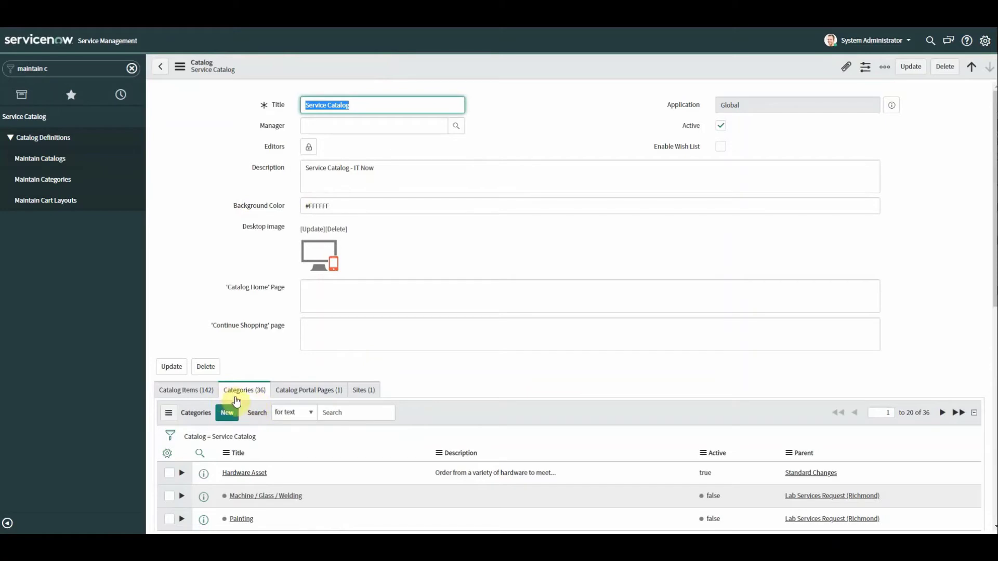
{"action": "left_click", "coordinate": [187, 393]}
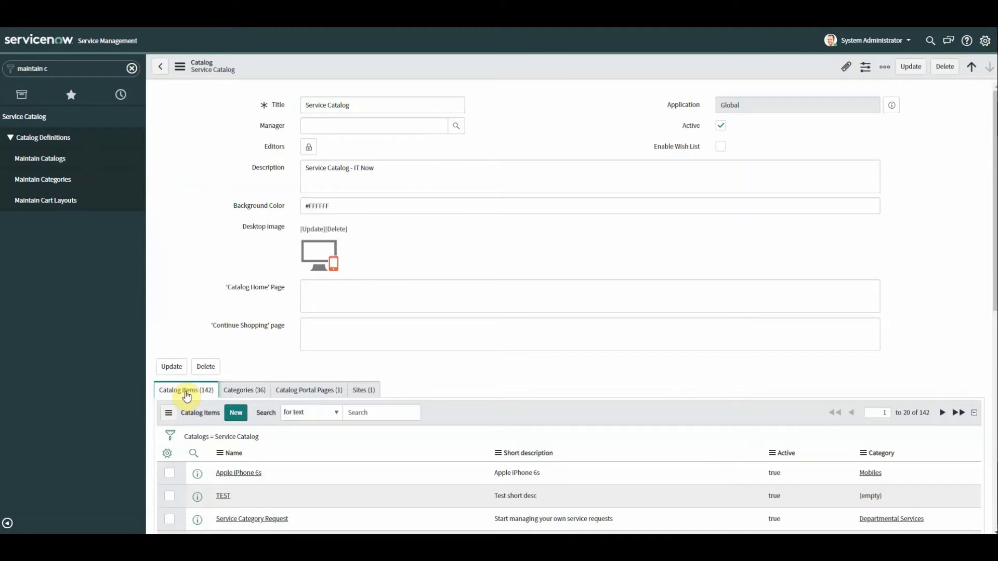
{"action": "left_click", "coordinate": [262, 394]}
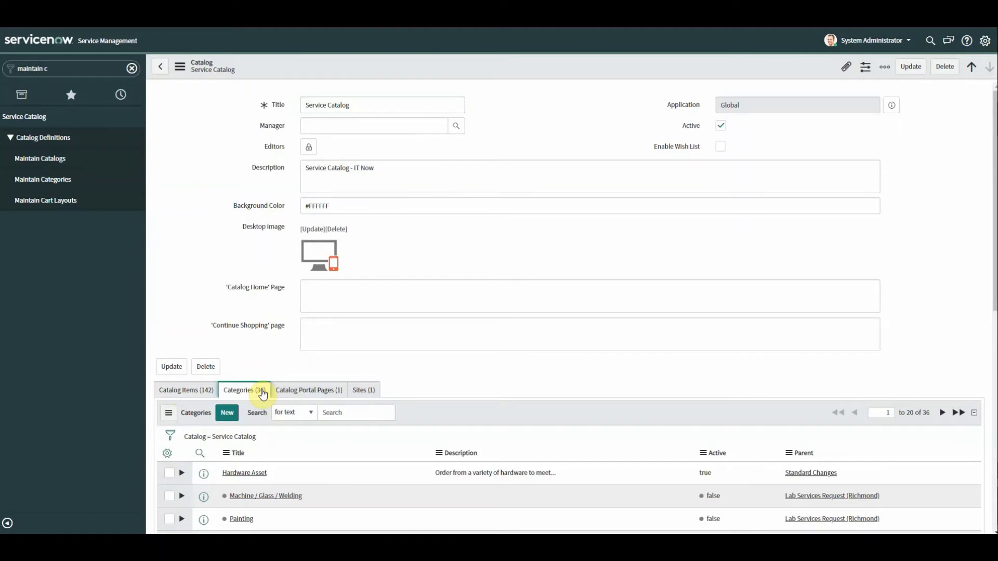
- Create and save a new category titled 'cars' in Service Catalog
{"action": "left_click", "coordinate": [227, 413]}
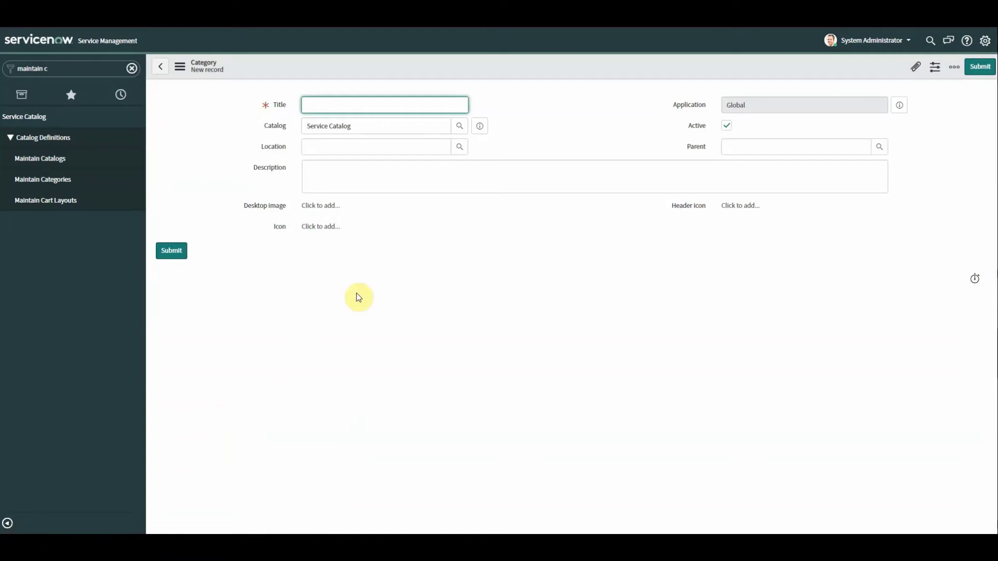
{"action": "type", "text": "cars"}
{"action": "left_click", "coordinate": [363, 128]}
{"action": "left_click_drag", "start_coordinate": [329, 127], "coordinate": [282, 134]}
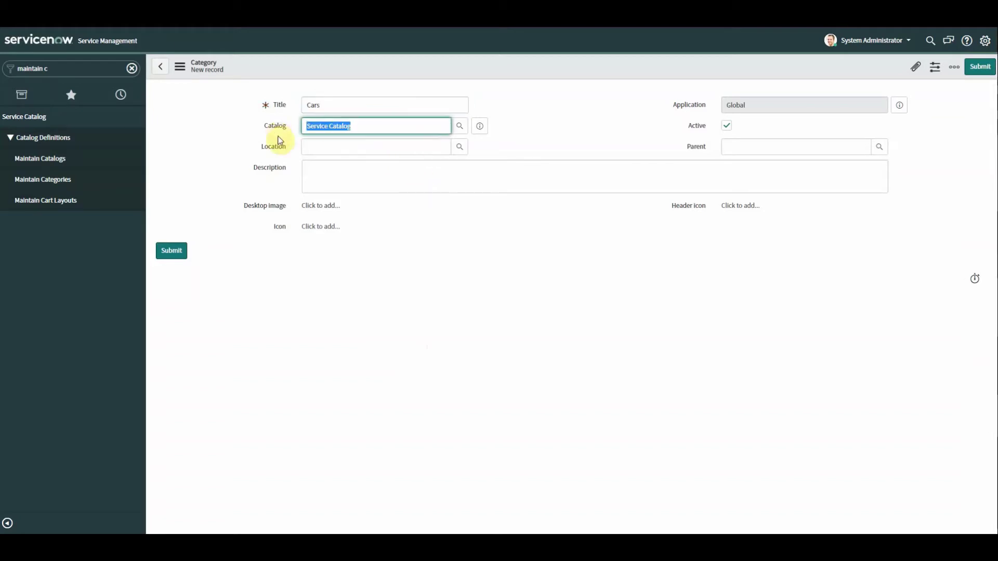
{"action": "right_click", "coordinate": [524, 67]}
{"action": "left_click", "coordinate": [541, 74]}
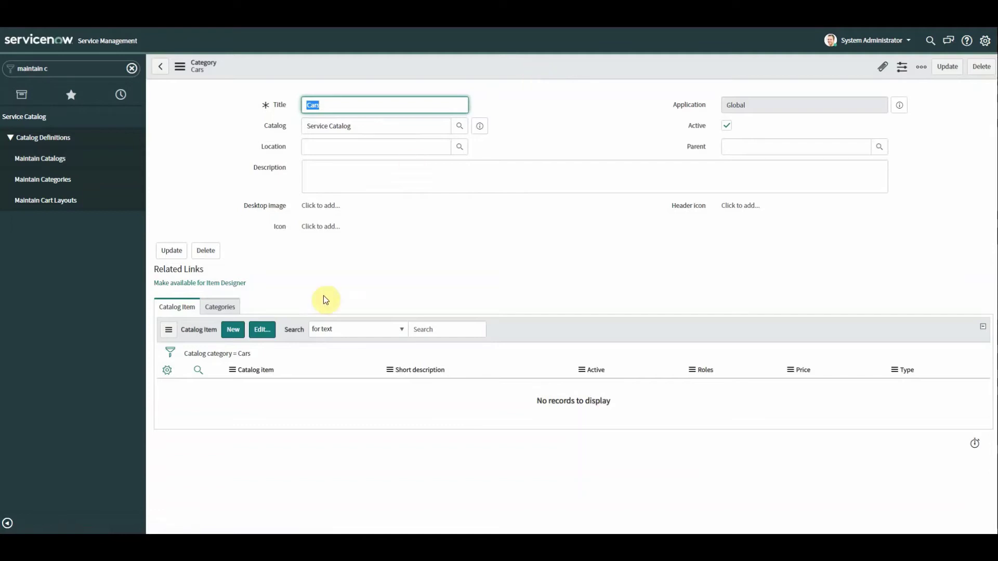
- Start a new catalog item in the Cars category and check its assigned catalogs
{"action": "left_click", "coordinate": [233, 332]}
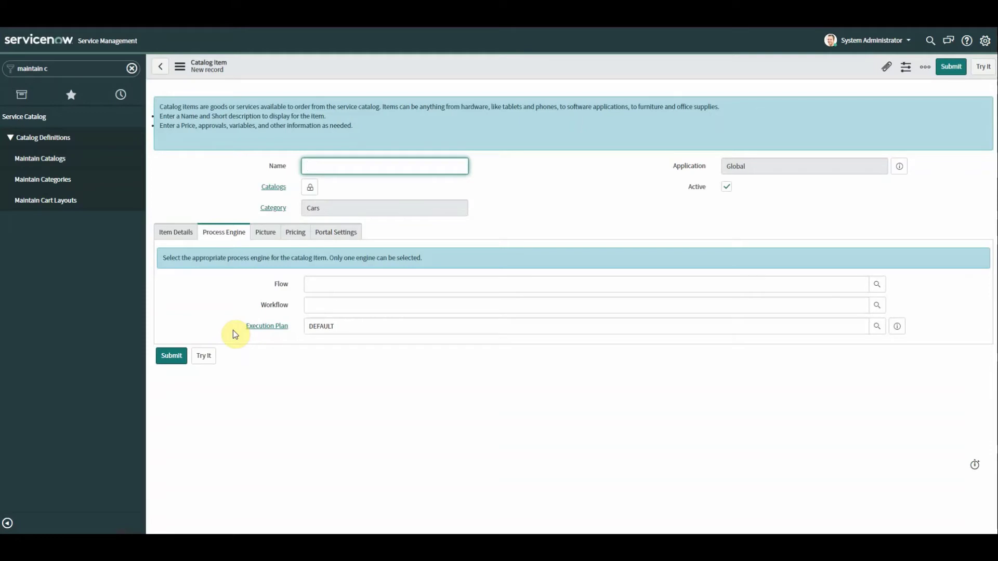
{"action": "left_click_drag", "start_coordinate": [341, 206], "coordinate": [384, 213]}
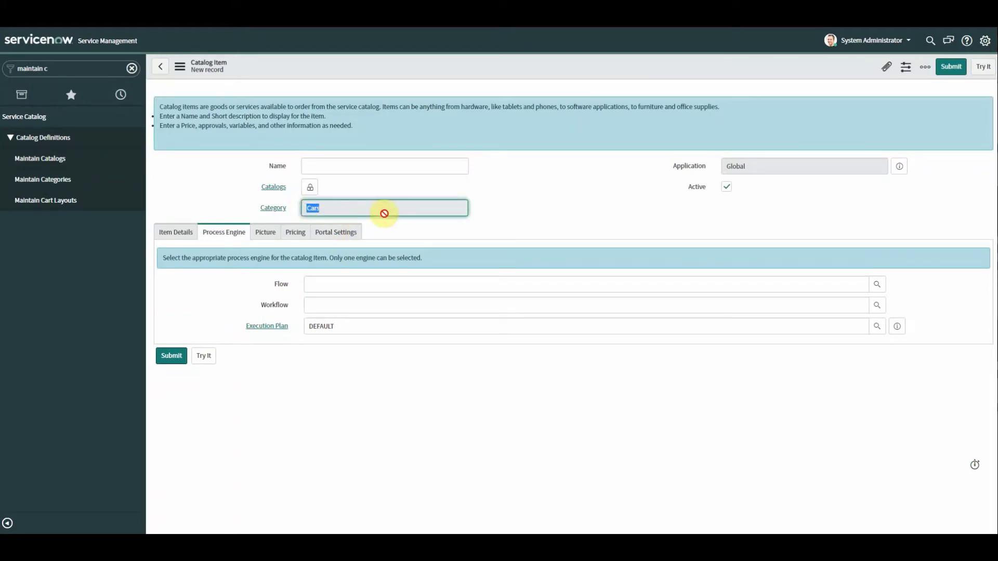
{"action": "left_click_drag", "start_coordinate": [384, 213], "coordinate": [290, 193]}
{"action": "left_click", "coordinate": [310, 188]}
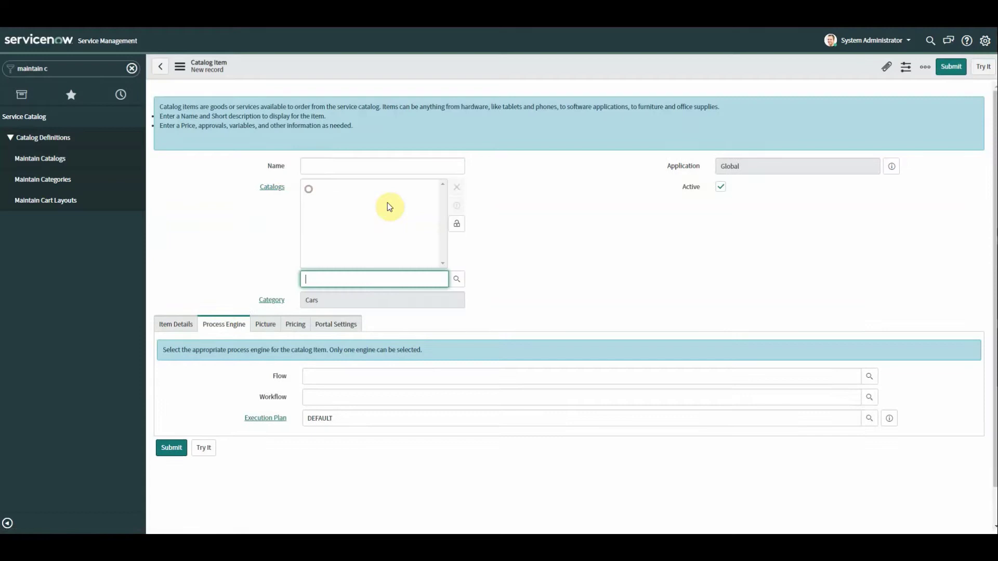
{"action": "left_click", "coordinate": [457, 281]}
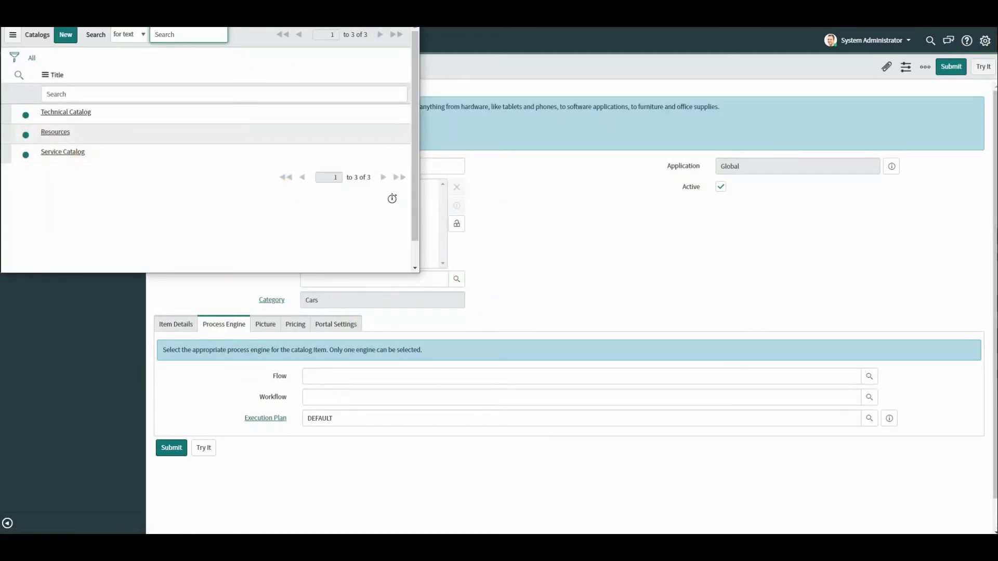
{"action": "left_click", "coordinate": [457, 224]}
- Name the catalog item 'BMW 3 Series' and save it
{"action": "left_click", "coordinate": [325, 167]}
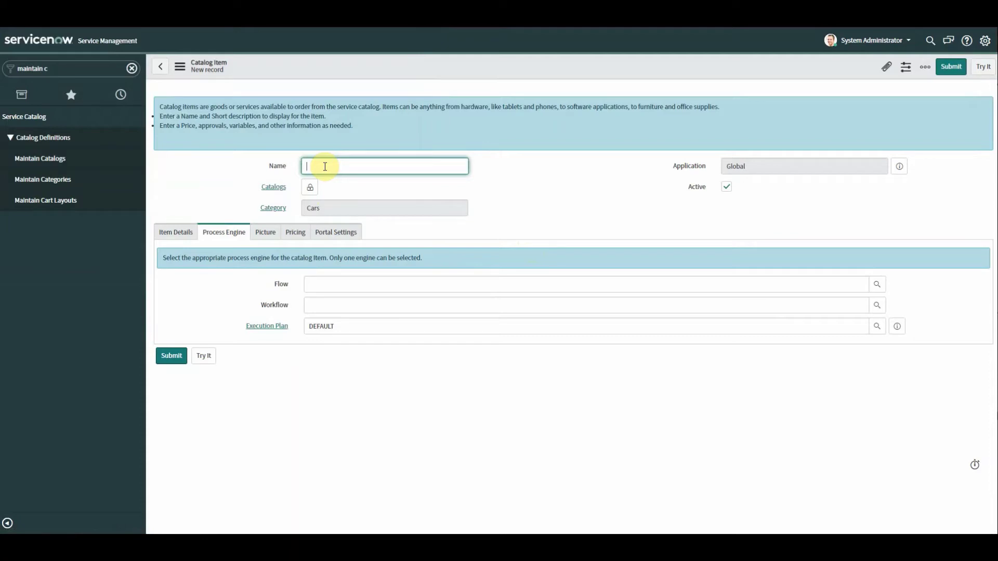
{"action": "type", "text": "BMW"}
{"action": "type", "text": " Sae"}
{"action": "key", "text": "BackSpace"}
{"action": "key", "text": "BackSpace"}
{"action": "type", "text": "eries"}
{"action": "left_click", "coordinate": [509, 209]}
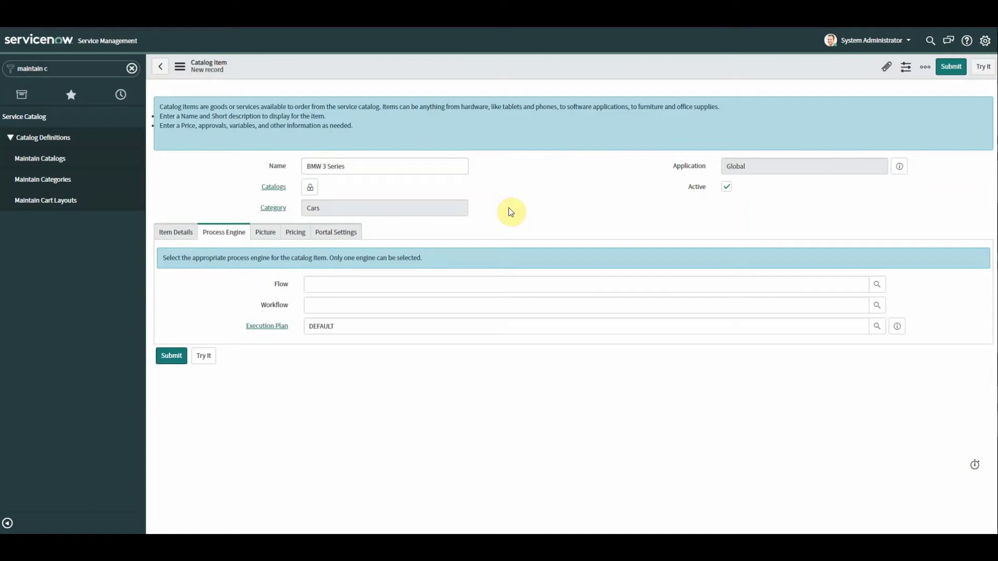
{"action": "right_click", "coordinate": [492, 71]}
{"action": "left_click", "coordinate": [510, 77]}
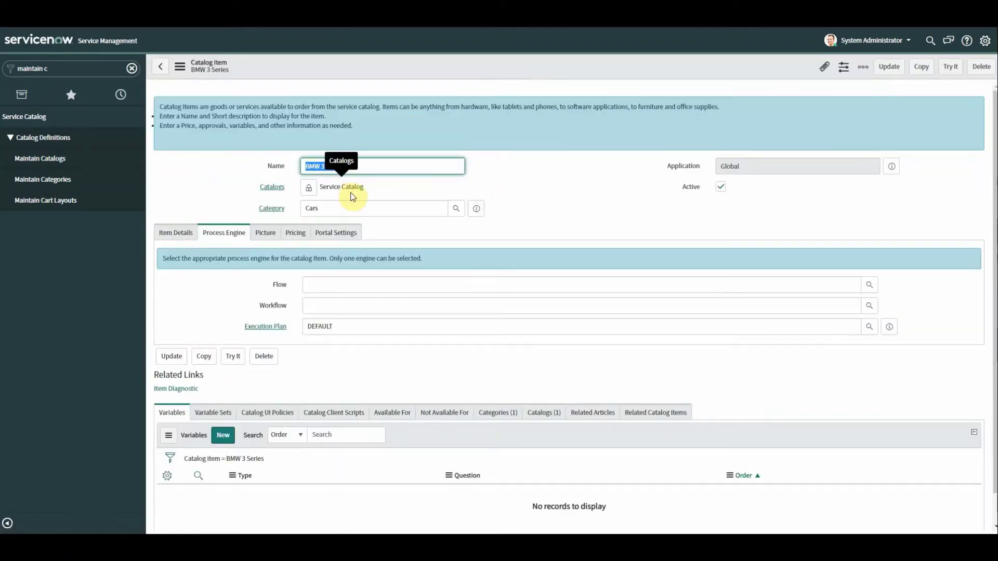
{"action": "left_click", "coordinate": [367, 192]}
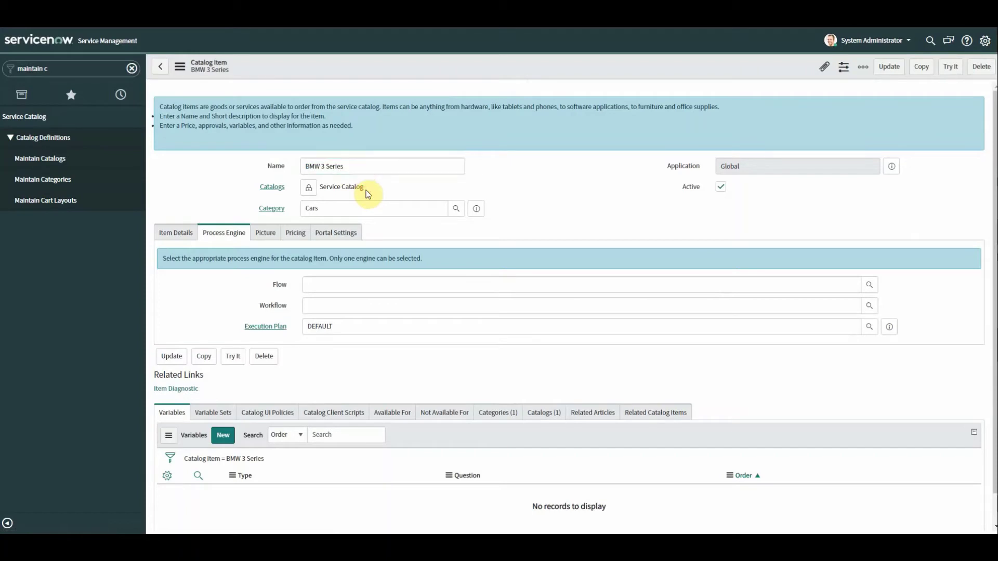
{"action": "left_click_drag", "start_coordinate": [367, 193], "coordinate": [320, 190]}
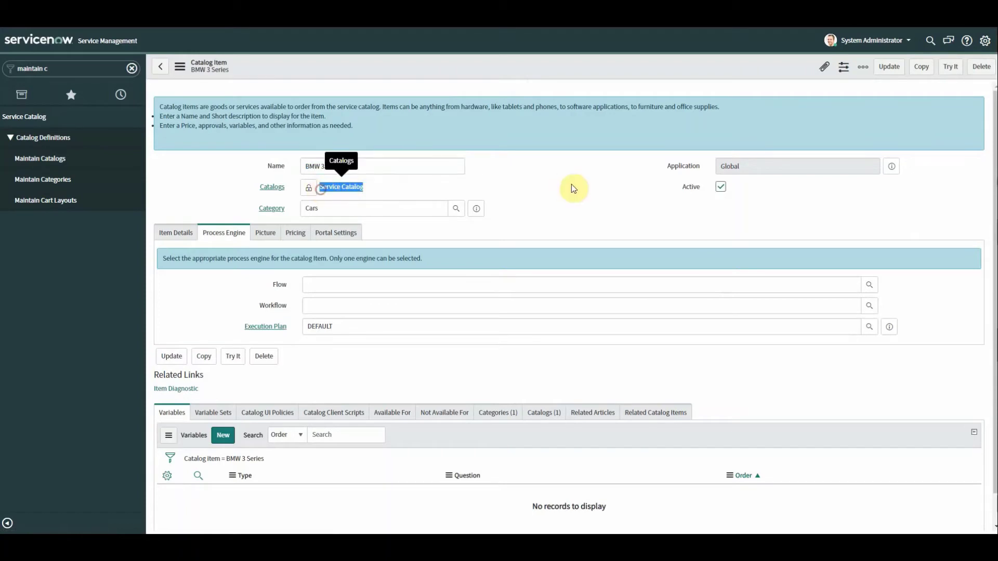
{"action": "key", "text": "Tab"}
{"action": "key", "text": "Tab"}
{"action": "key", "text": "Tab"}
{"action": "key", "text": "Tab"}
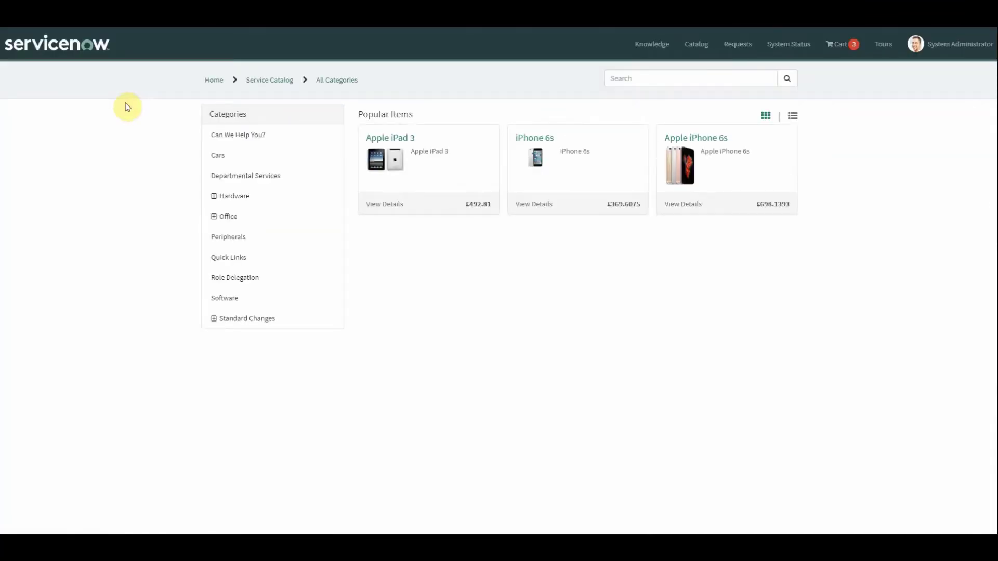
- In the portal, open the Cars category and view the BMW 3 Series item
{"action": "left_click", "coordinate": [218, 157]}
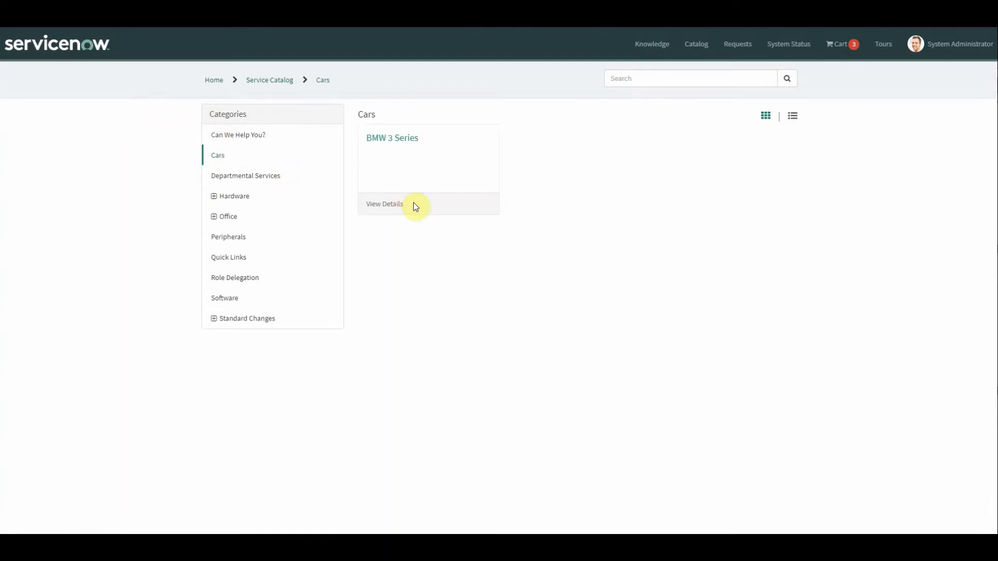
{"action": "left_click", "coordinate": [412, 145]}
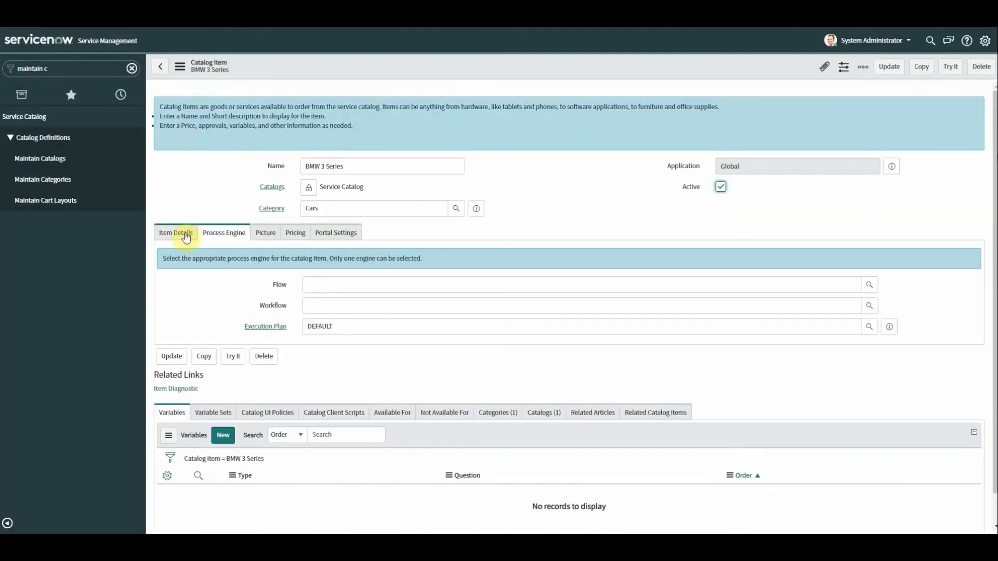
- Enter the short description 'BMW 3 Series Short desc'
{"action": "left_click", "coordinate": [186, 238]}
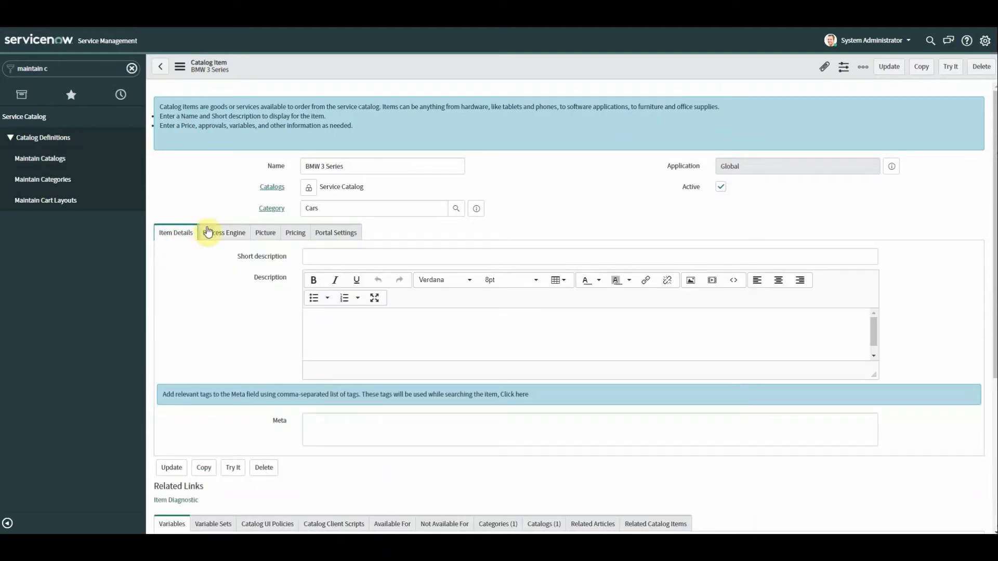
{"action": "left_click", "coordinate": [339, 256]}
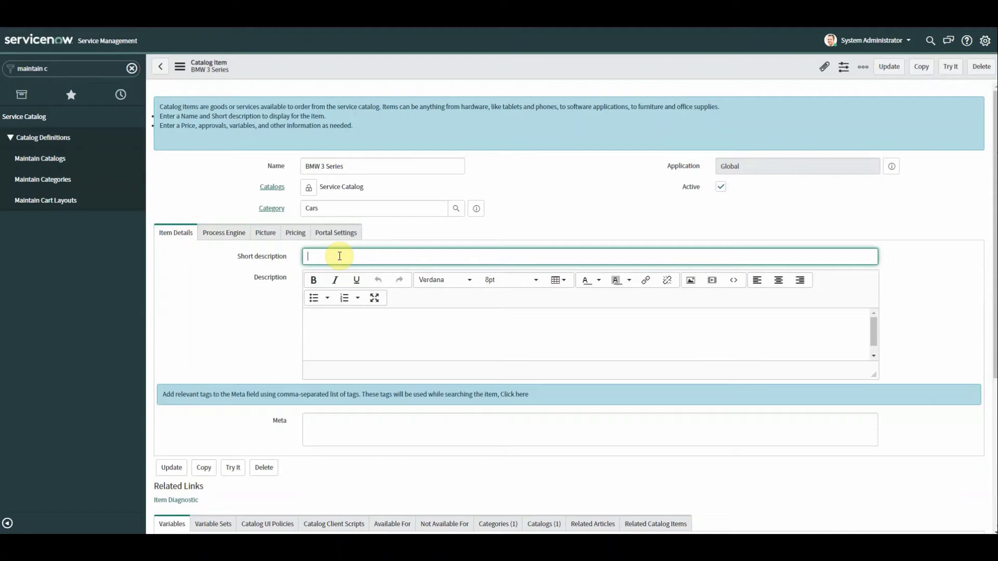
{"action": "type", "text": "BMW 3 Series Short desc"}
- Add the long description, correcting 'THis' to 'This', and meta tags 'bmw, car, 3 series'
{"action": "left_click", "coordinate": [414, 337]}
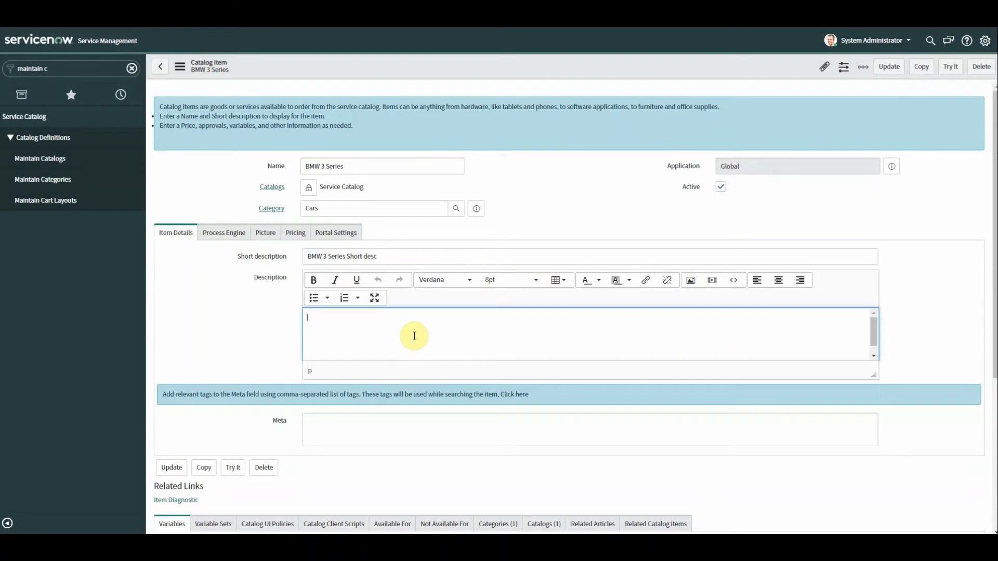
{"action": "type", "text": "This is a long desc. THis is HTML supported"}
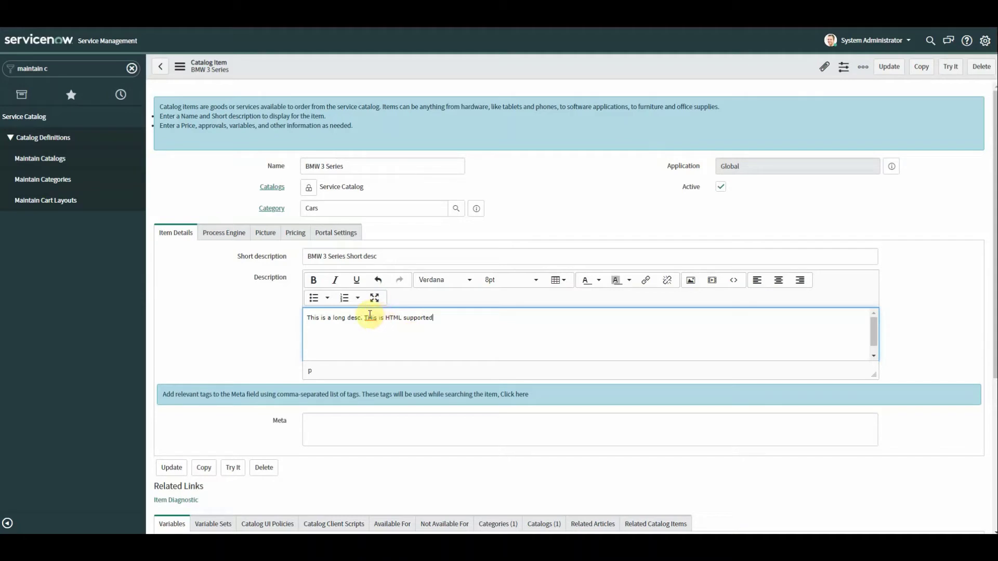
{"action": "right_click", "coordinate": [369, 318]}
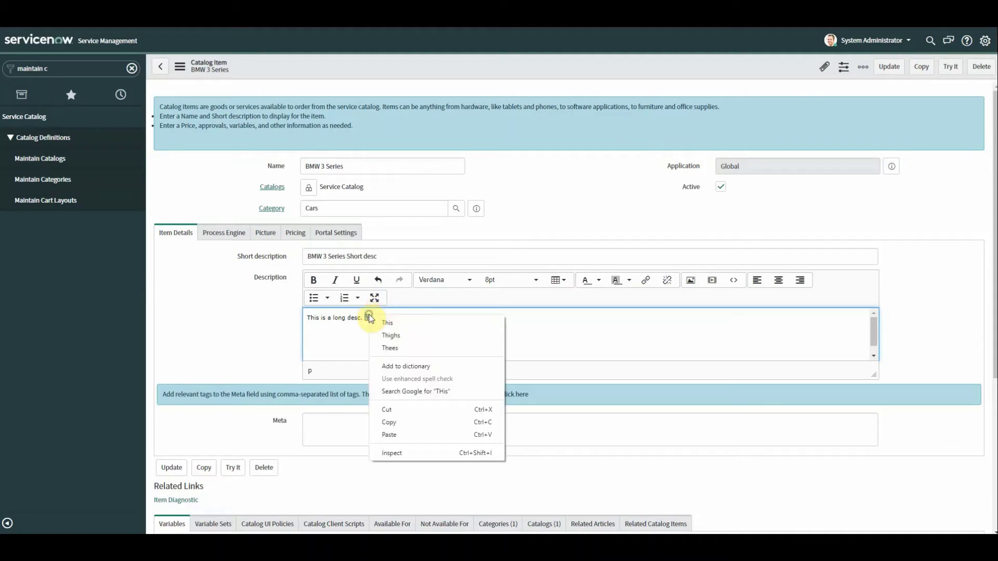
{"action": "left_click", "coordinate": [411, 322]}
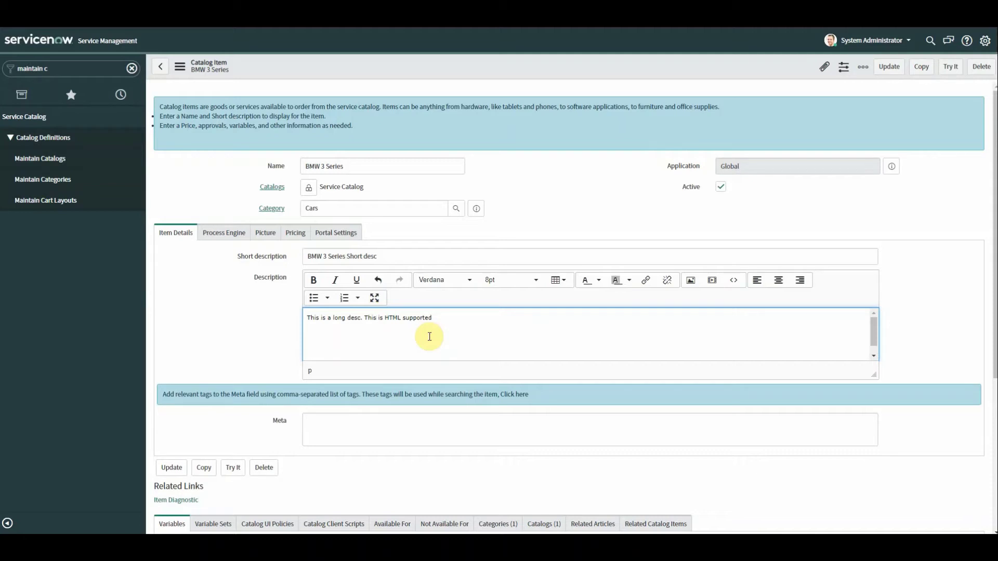
{"action": "left_click", "coordinate": [348, 431]}
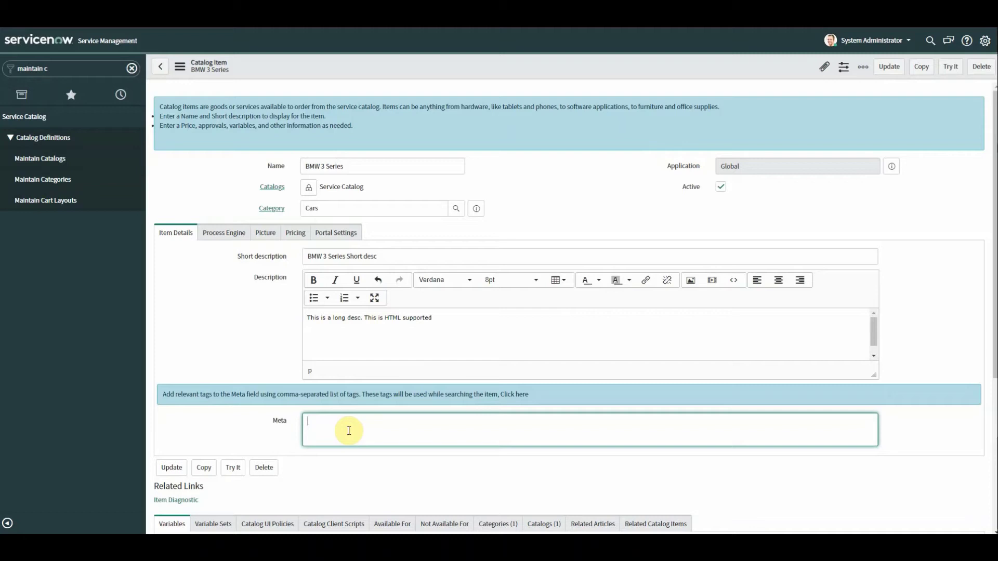
{"action": "type", "text": "bmw, car, 3 series"}
- Set the BMW 3 Series item's workflow to Service Catalog Item Request in Process Engine
{"action": "left_click", "coordinate": [224, 233]}
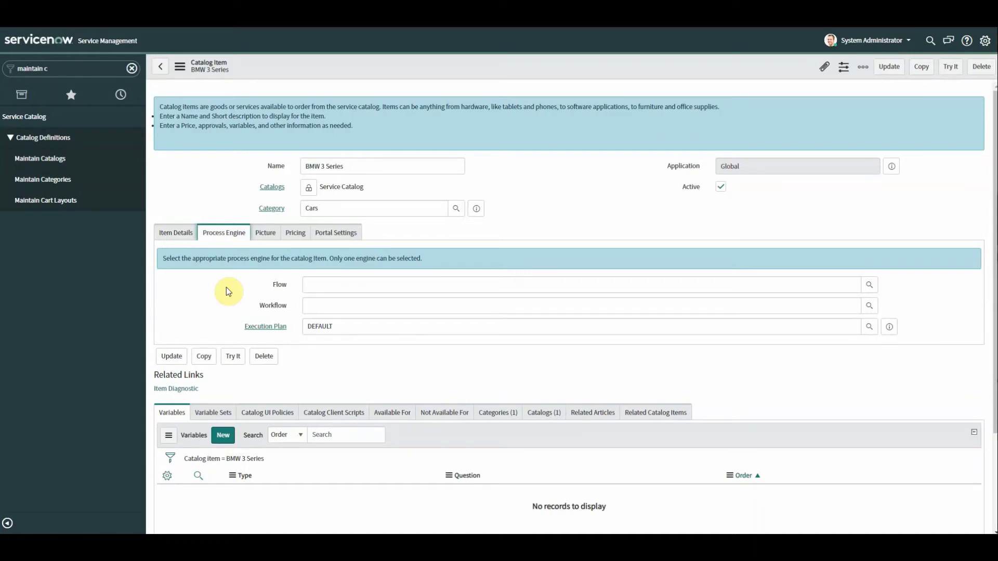
{"action": "left_click", "coordinate": [335, 310]}
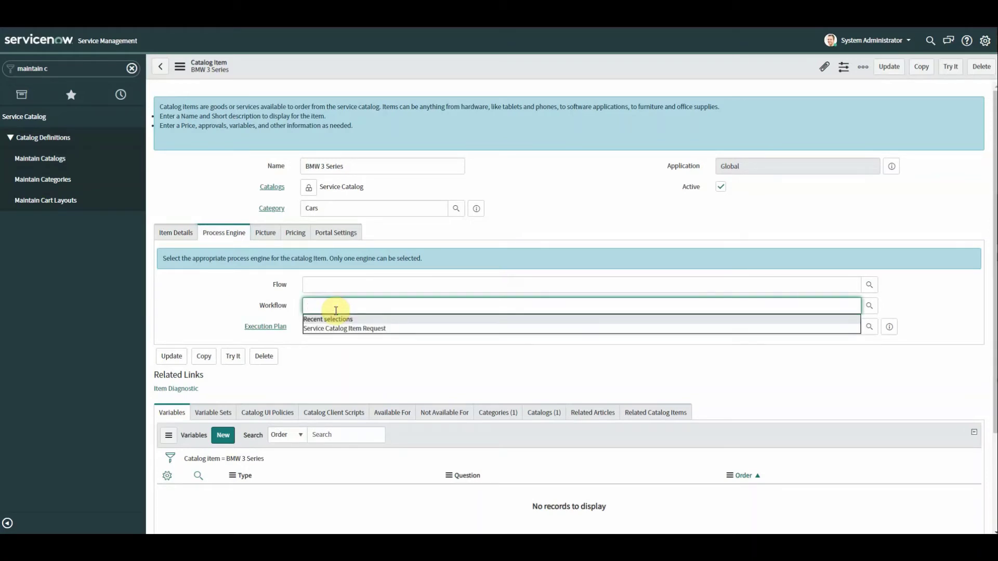
{"action": "left_click", "coordinate": [337, 328]}
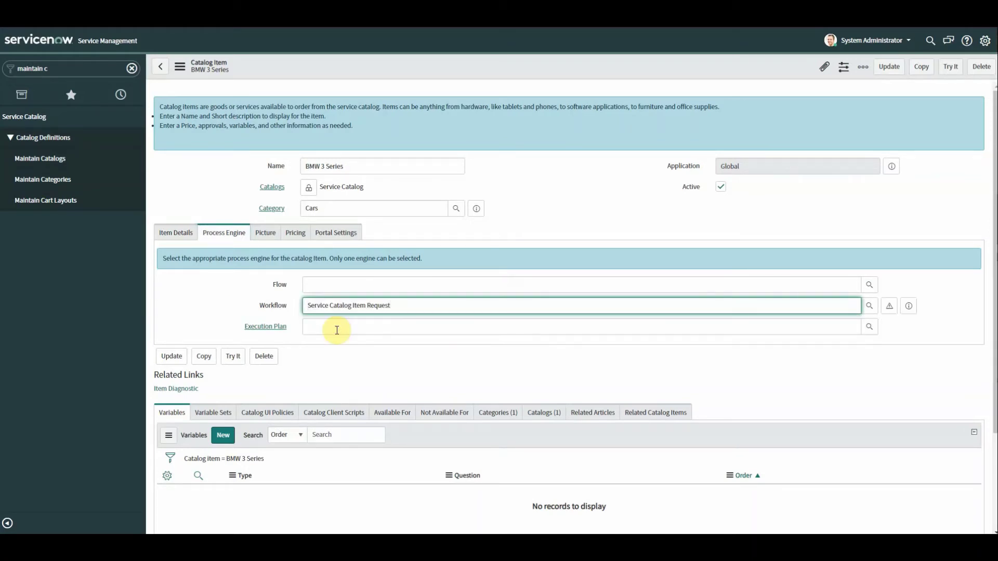
- Upload the blue BMW car photo as the item's picture and show its pricing settings
{"action": "left_click", "coordinate": [265, 239]}
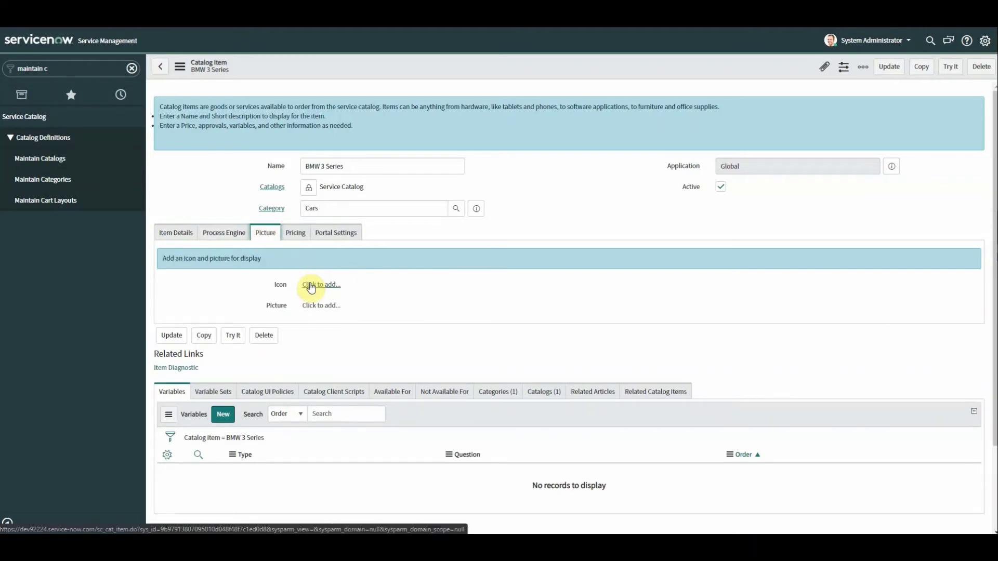
{"action": "left_click", "coordinate": [322, 306]}
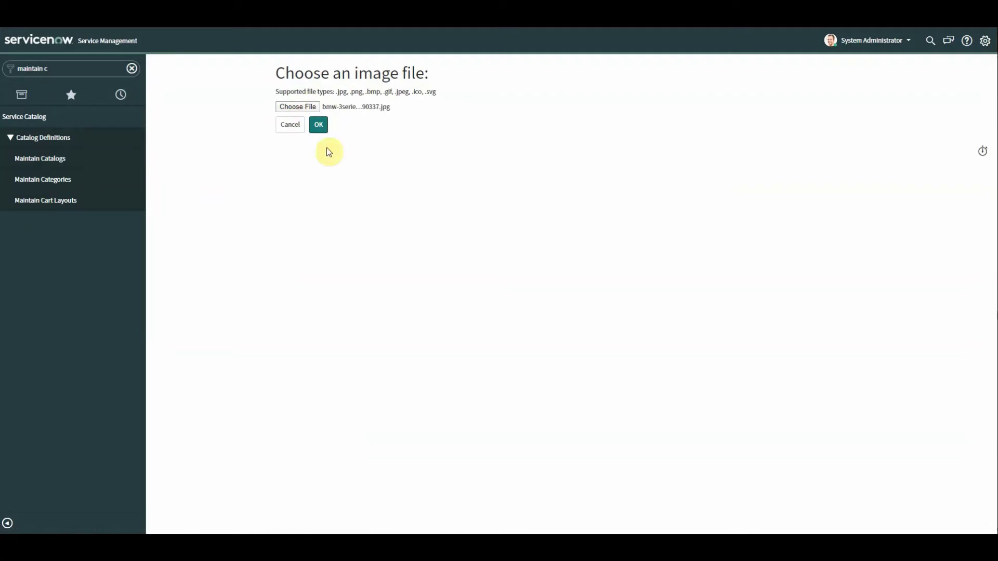
{"action": "left_click", "coordinate": [318, 125]}
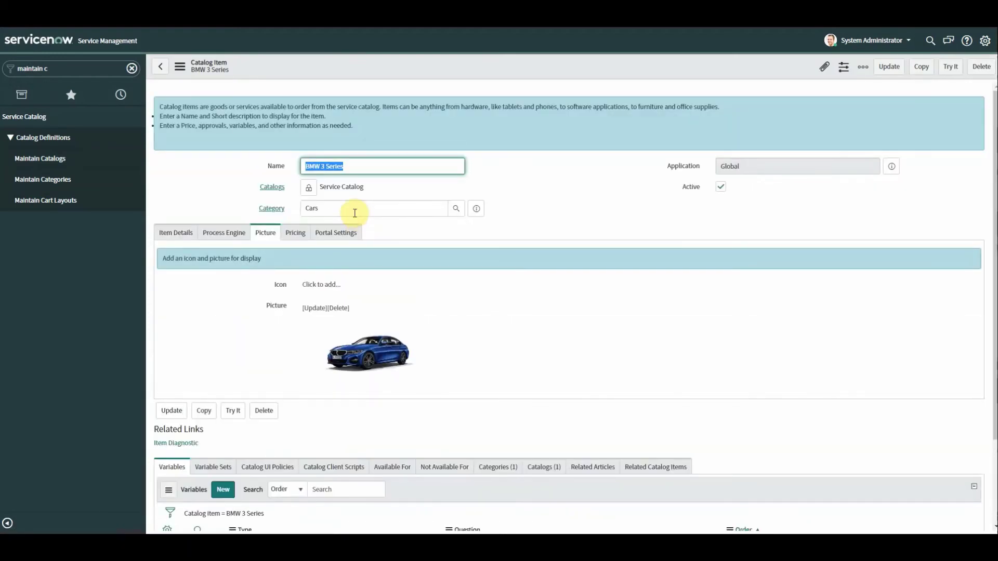
{"action": "left_click", "coordinate": [295, 233]}
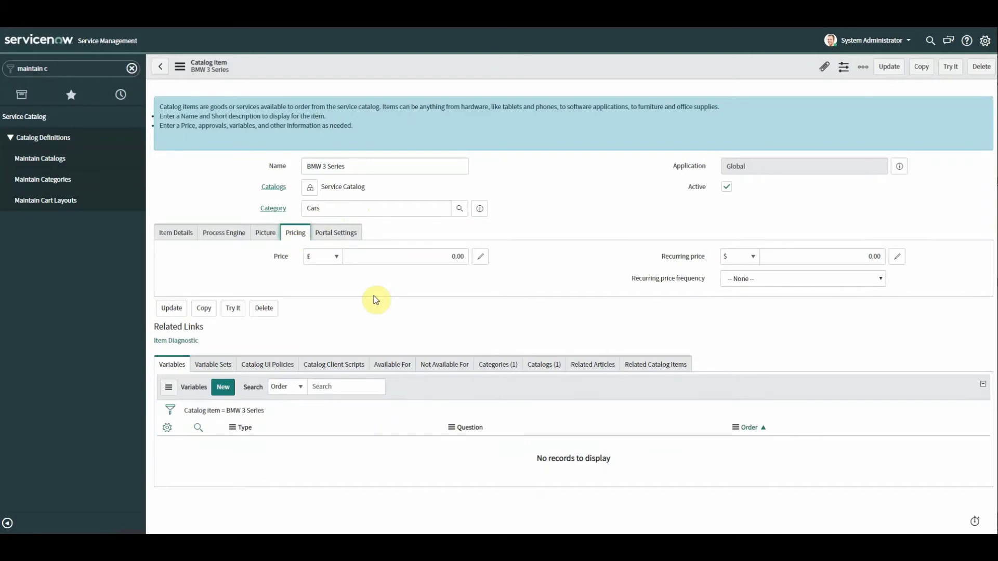
- Price the BMW 3 Series at £40,000.00 and bring up its portal settings
{"action": "left_click", "coordinate": [442, 257]}
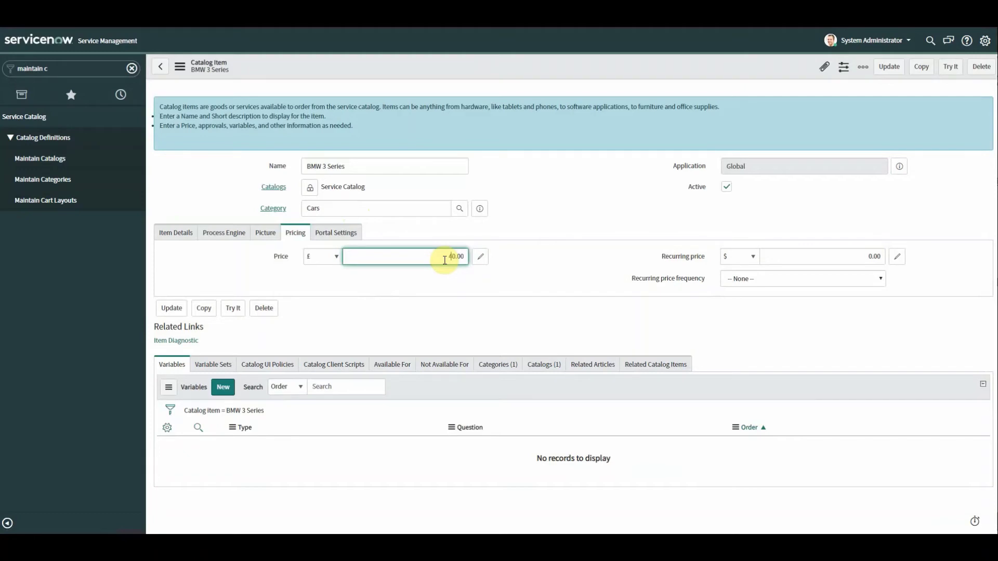
{"action": "type", "text": "8"}
{"action": "left_click", "coordinate": [441, 283]}
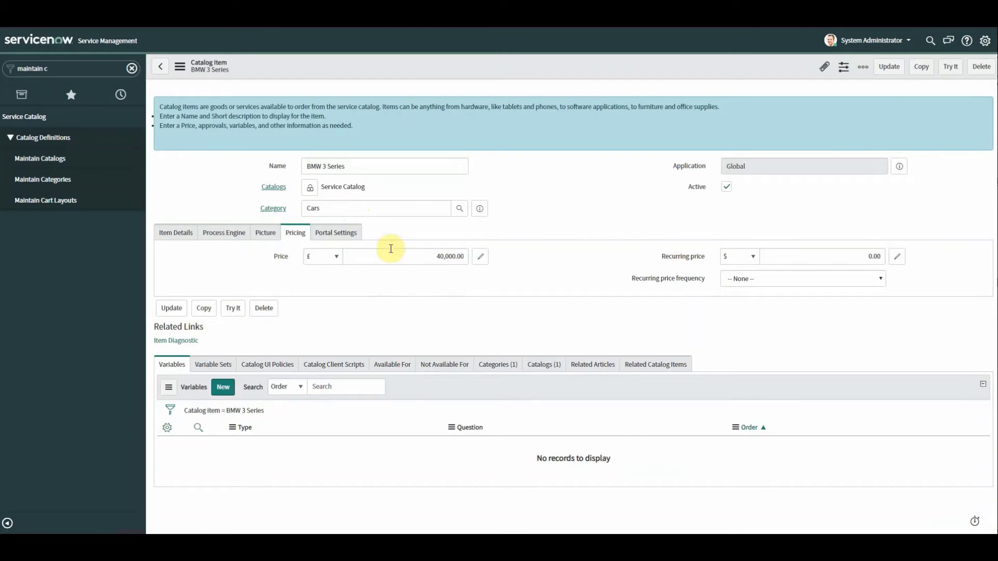
{"action": "left_click", "coordinate": [329, 233]}
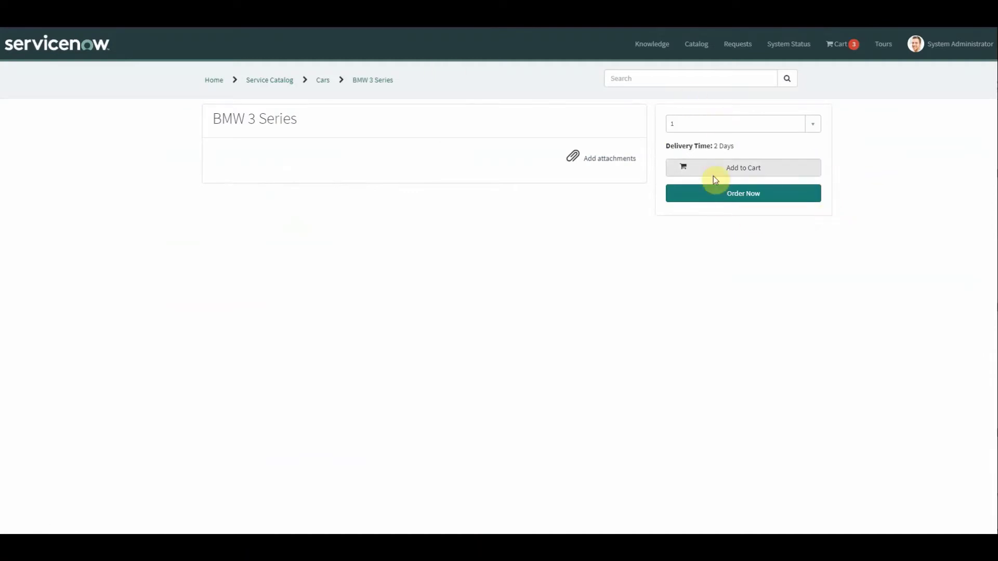
{"action": "left_click_drag", "start_coordinate": [713, 178], "coordinate": [713, 130]}
{"action": "left_click", "coordinate": [726, 203]}
{"action": "left_click_drag", "start_coordinate": [726, 208], "coordinate": [703, 127]}
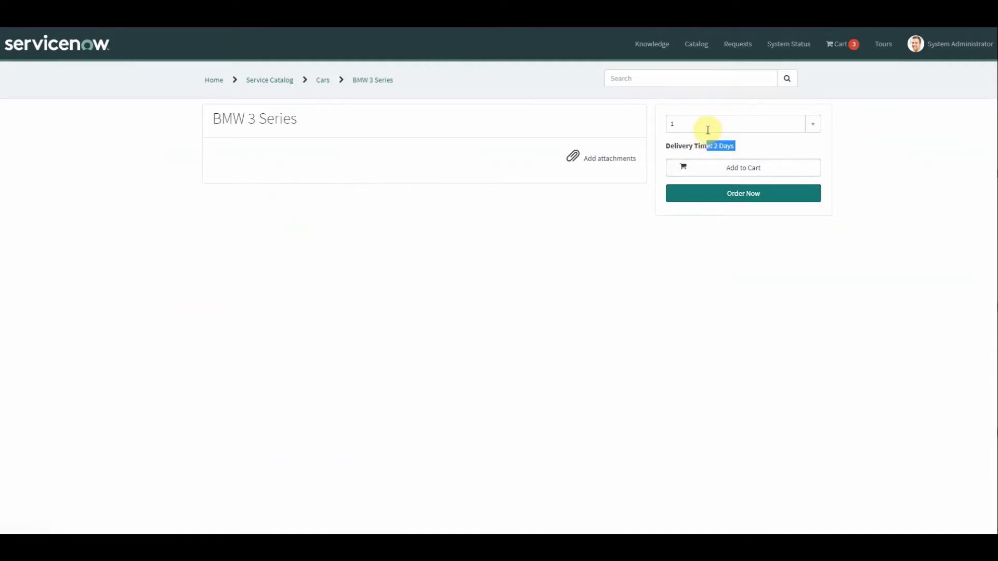
{"action": "left_click", "coordinate": [709, 195]}
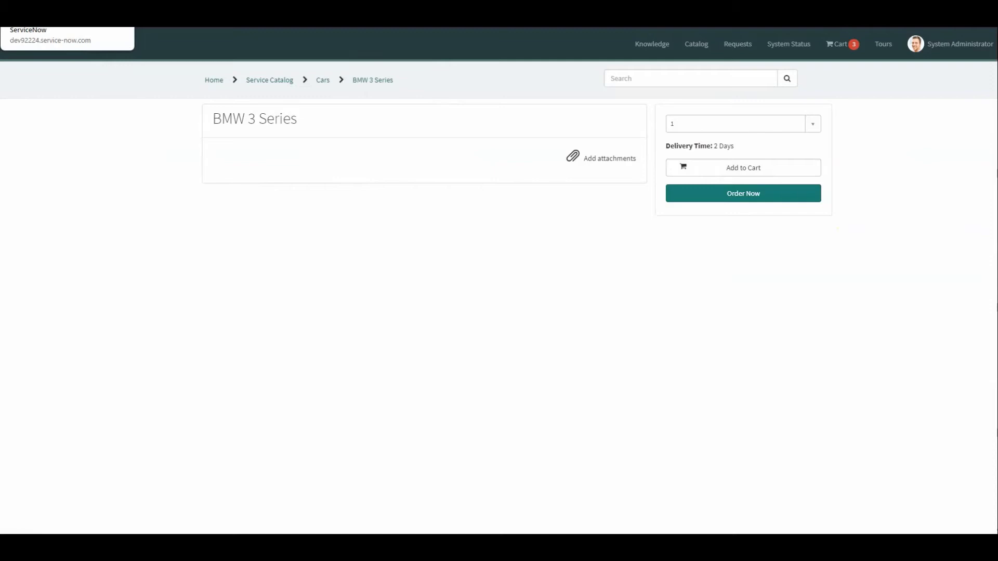
{"action": "left_click", "coordinate": [717, 126]}
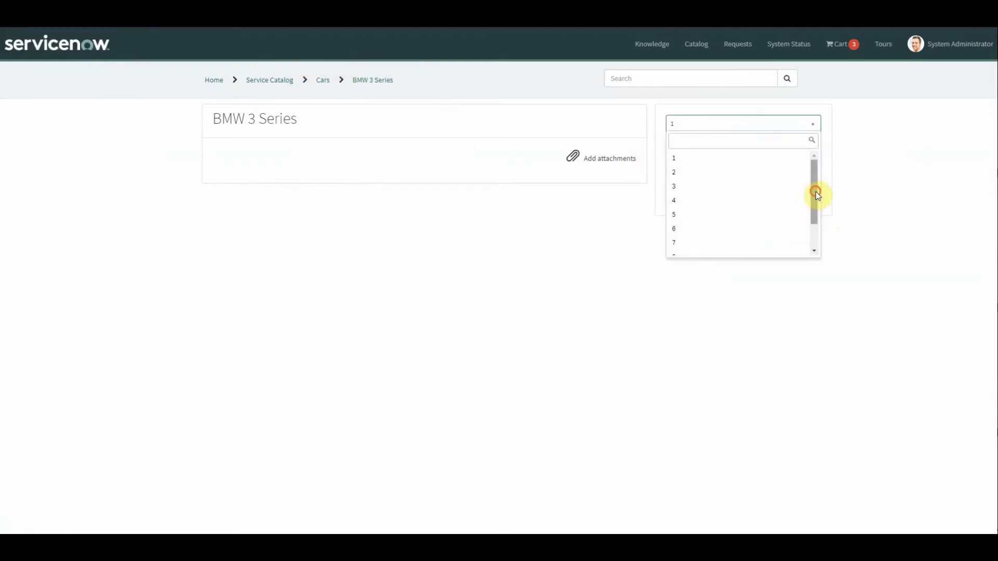
{"action": "scroll", "coordinate": [815, 194], "scroll_direction": "down", "scroll_amount": 2}
{"action": "left_click", "coordinate": [372, 245]}
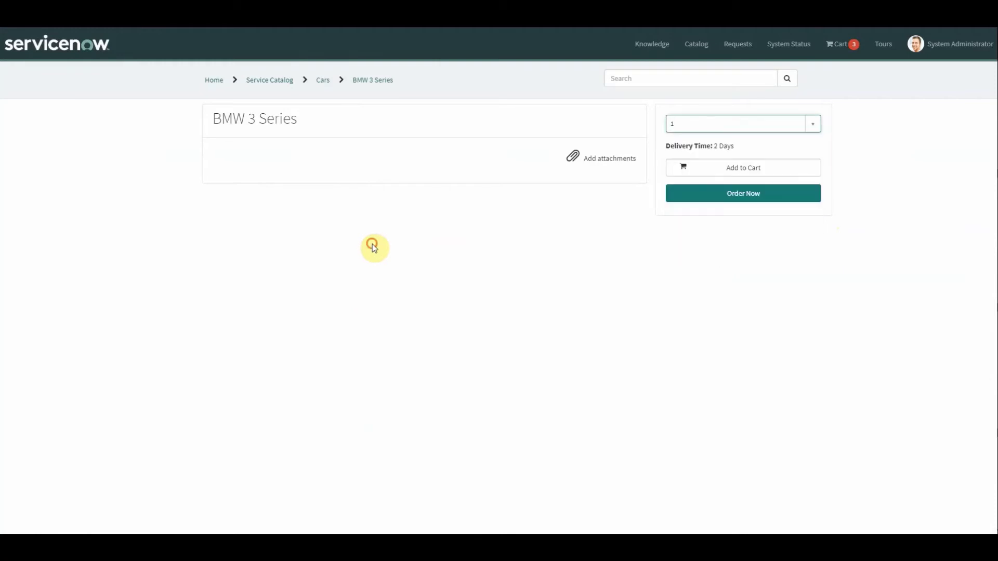
{"action": "left_click", "coordinate": [219, 21]}
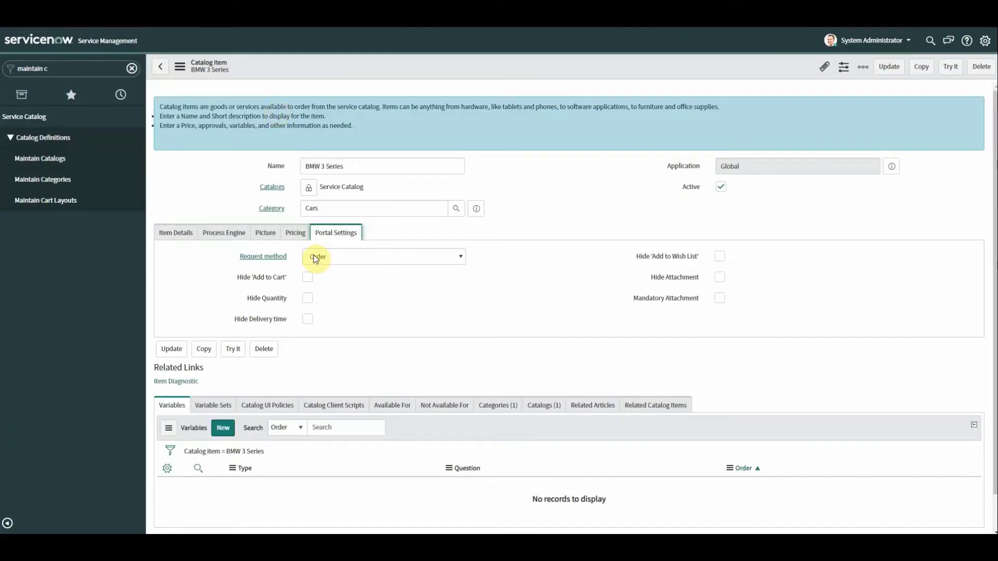
- Set the portal request method to Submit and save the BMW 3 Series item
{"action": "left_click", "coordinate": [345, 260]}
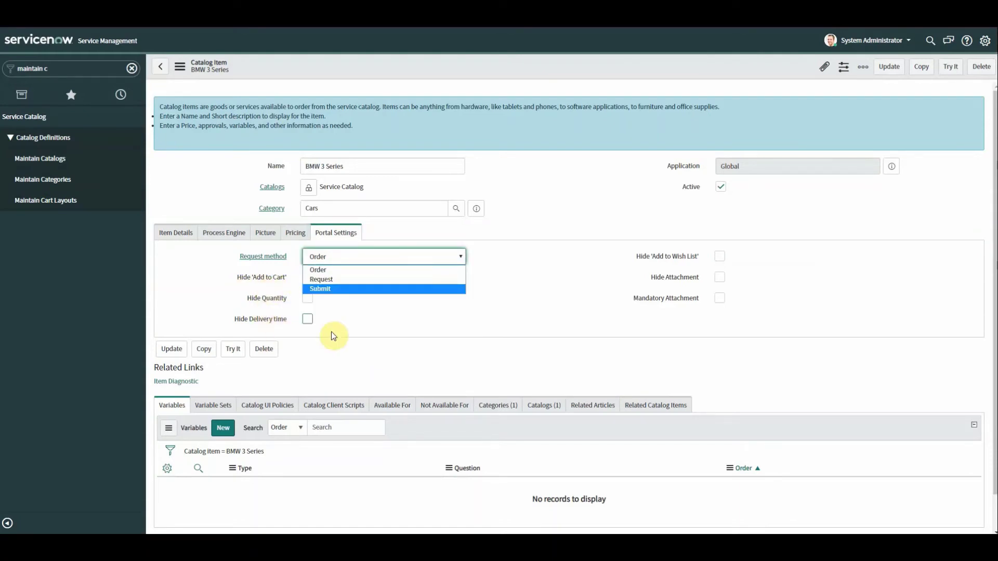
{"action": "left_click", "coordinate": [343, 288]}
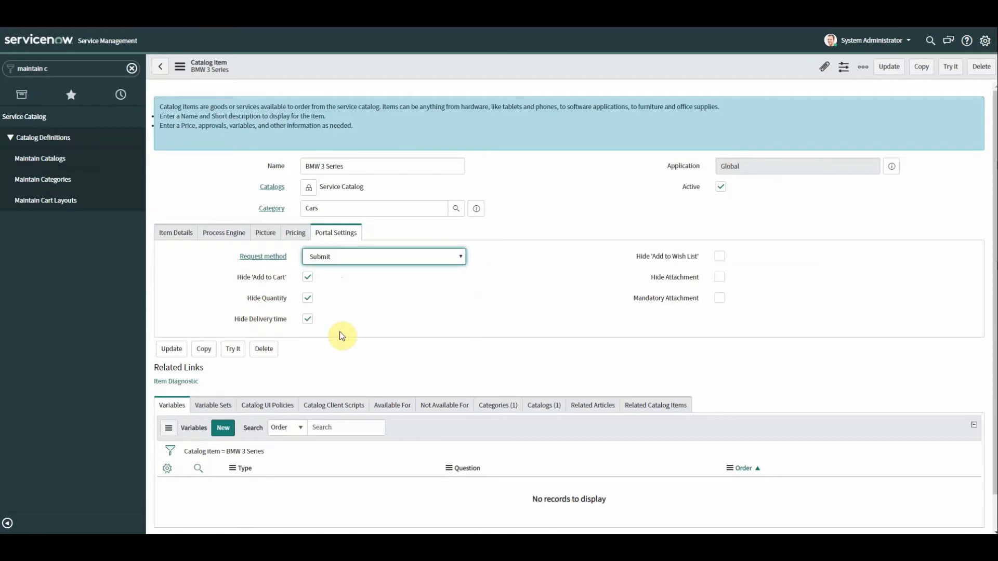
{"action": "left_click", "coordinate": [363, 257]}
{"action": "left_click", "coordinate": [352, 284]}
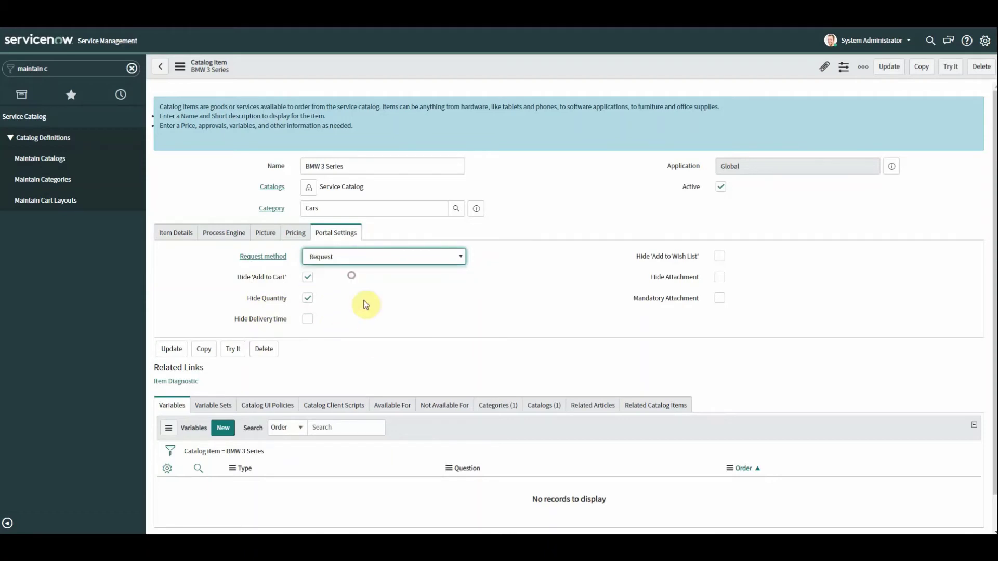
{"action": "left_click", "coordinate": [272, 321]}
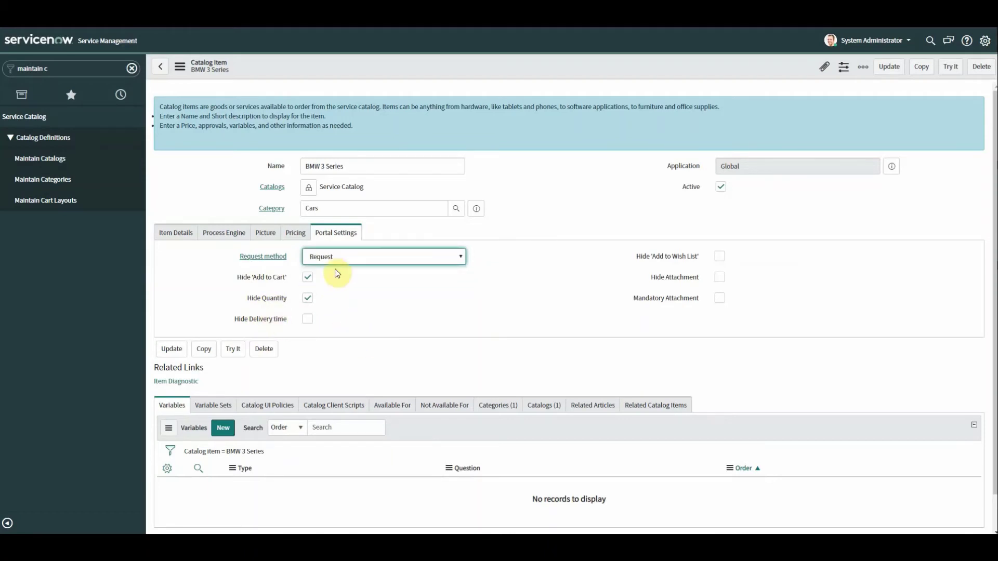
{"action": "left_click", "coordinate": [350, 257]}
{"action": "left_click", "coordinate": [338, 288]}
{"action": "right_click", "coordinate": [449, 70]}
{"action": "left_click", "coordinate": [464, 77]}
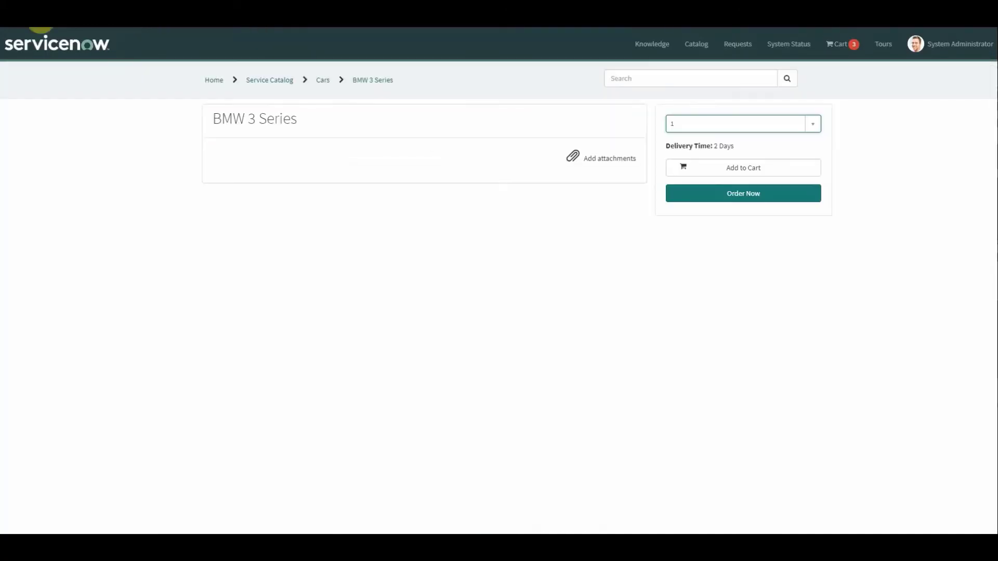
- Refresh the portal page to show the £40,000.00 price and a Submit button
{"action": "key", "text": "F5"}
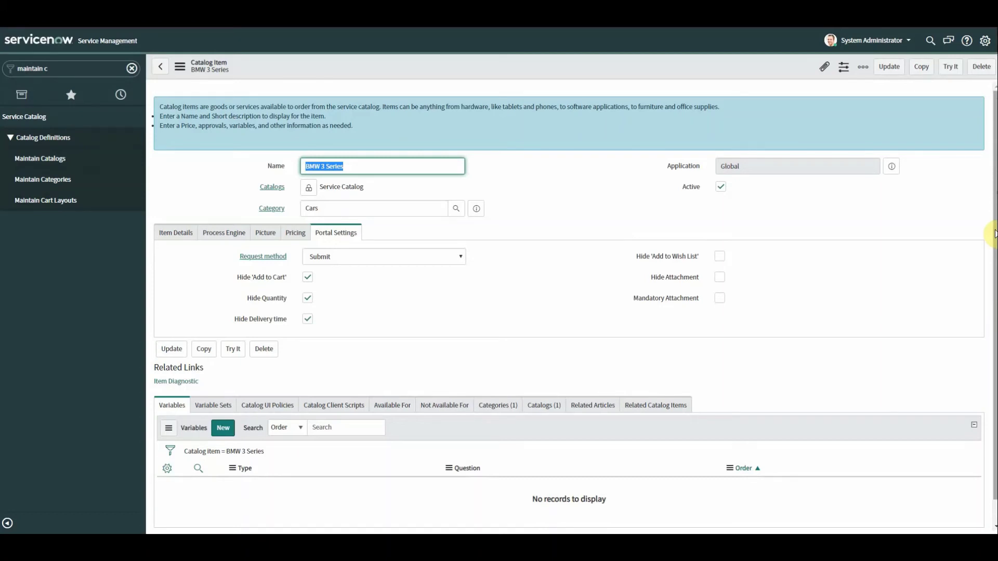
- Create a new variable with question 'Name' and type Reference
{"action": "left_click", "coordinate": [221, 435]}
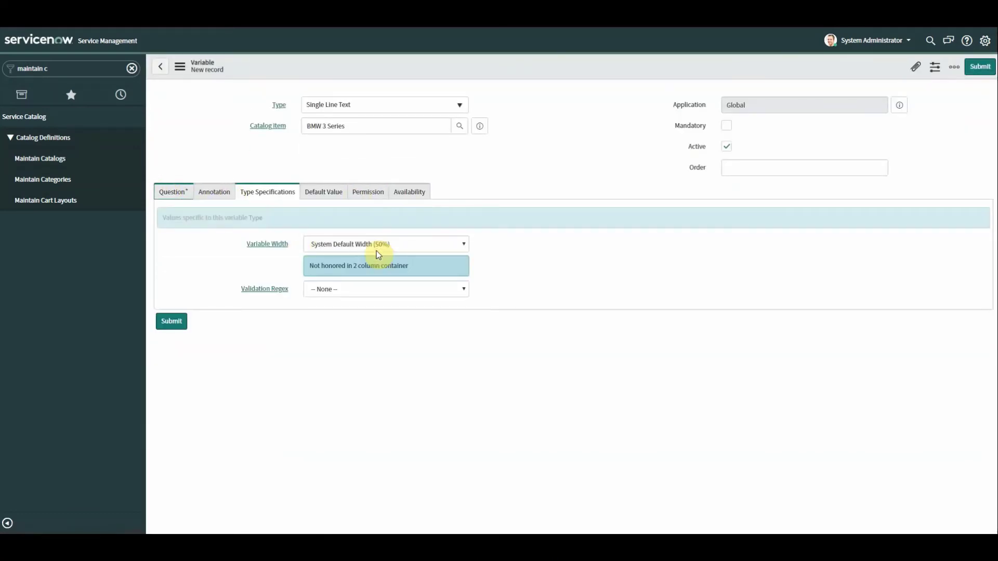
{"action": "left_click", "coordinate": [177, 192]}
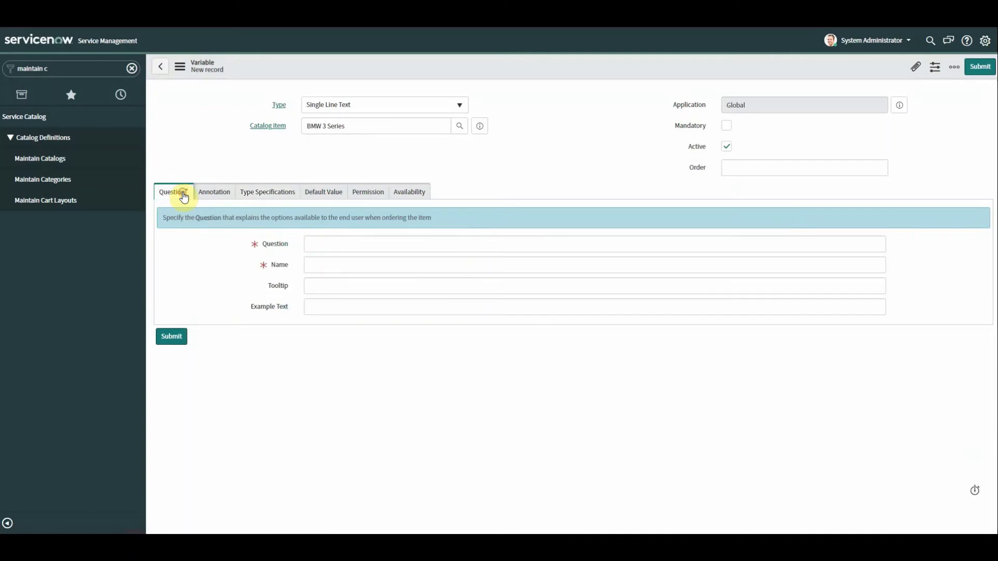
{"action": "left_click", "coordinate": [320, 246]}
{"action": "type", "text": "Name"}
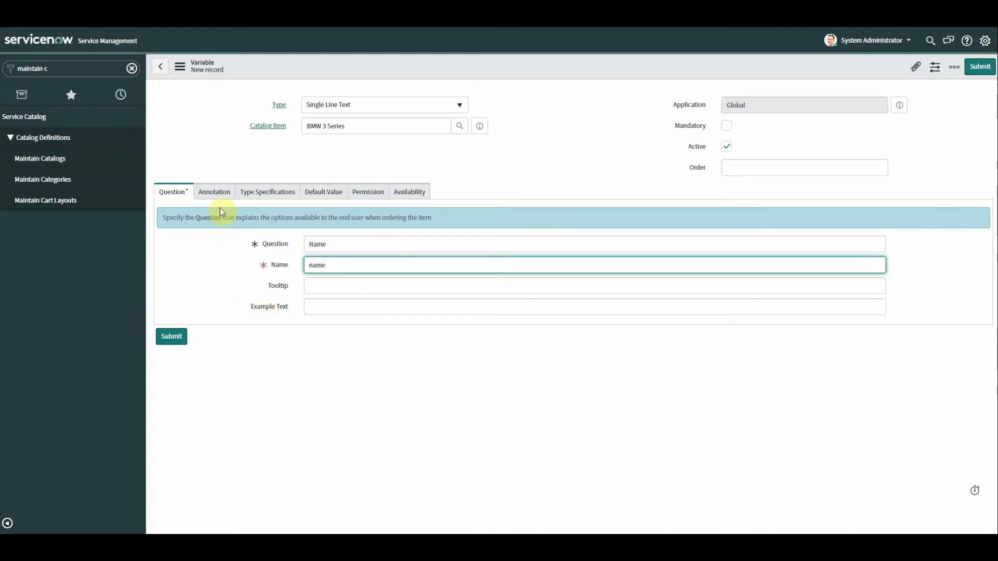
{"action": "left_click", "coordinate": [371, 111]}
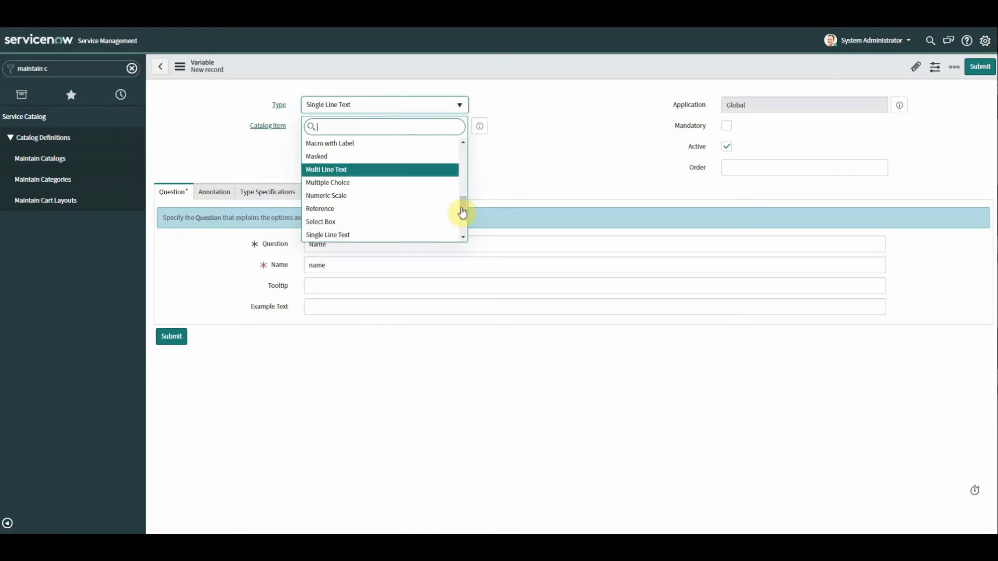
{"action": "mouse_move", "coordinate": [462, 209]}
{"action": "left_mouse_down"}
{"action": "mouse_move", "coordinate": [462, 194]}
{"action": "mouse_move", "coordinate": [458, 215]}
{"action": "left_mouse_up"}
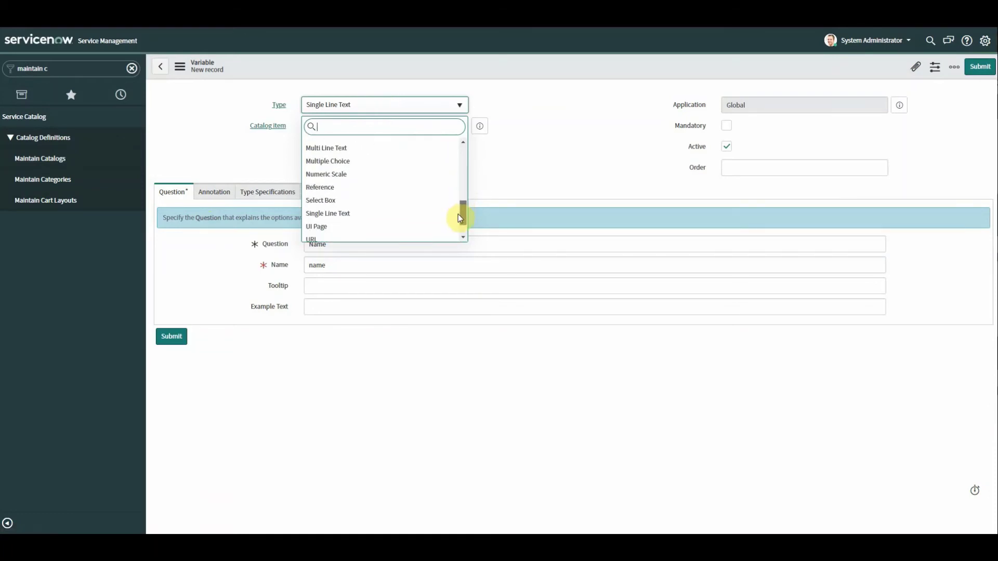
{"action": "left_click", "coordinate": [343, 187]}
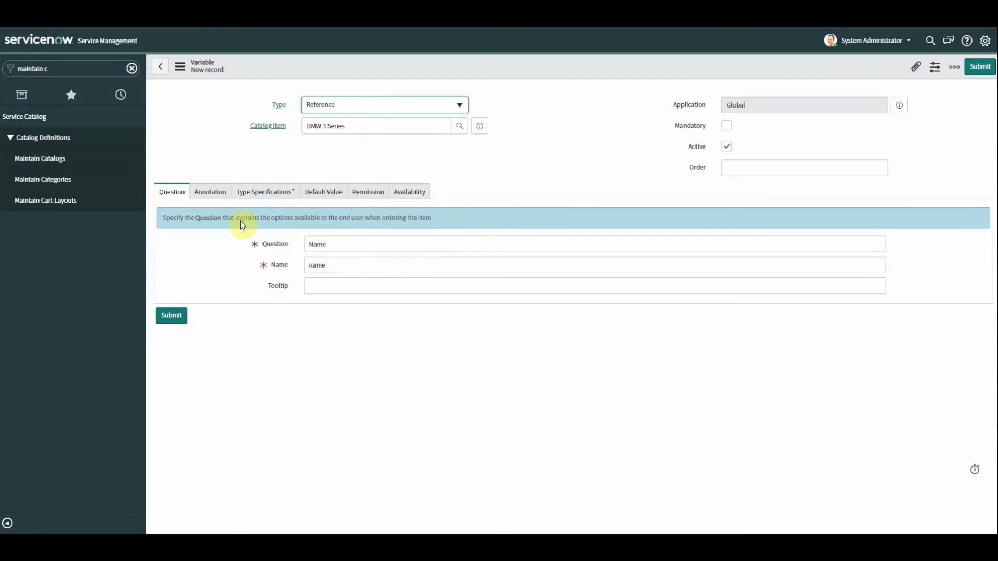
- Reference the User [sys_user] table filtered to Active is true, then submit the variable
{"action": "left_click", "coordinate": [285, 198]}
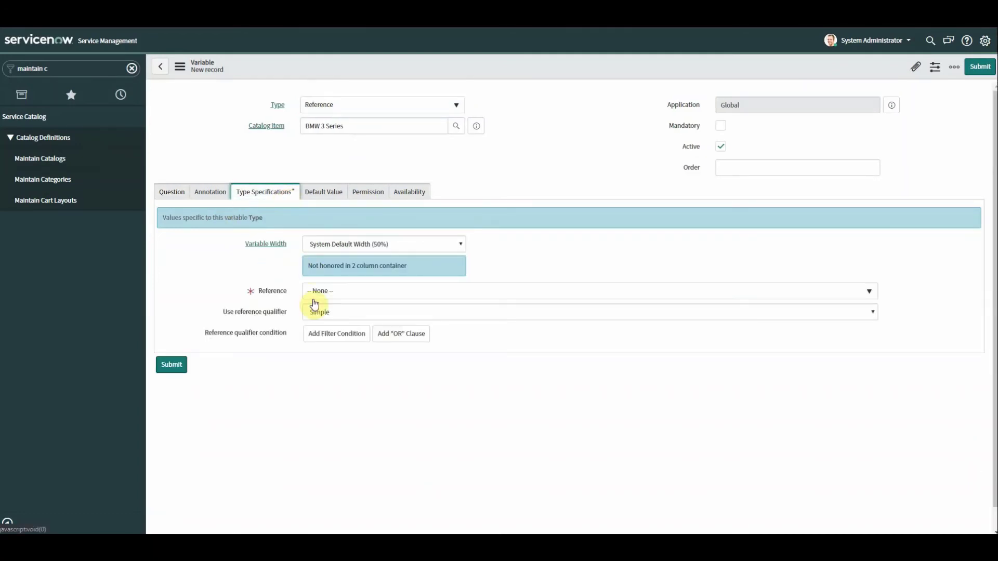
{"action": "left_click", "coordinate": [334, 294]}
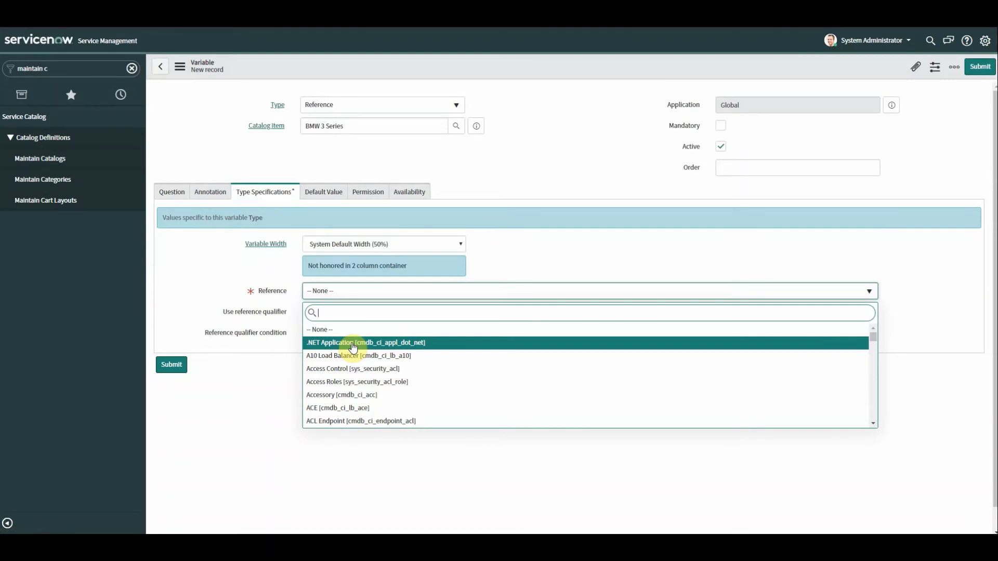
{"action": "type", "text": "sys_user"}
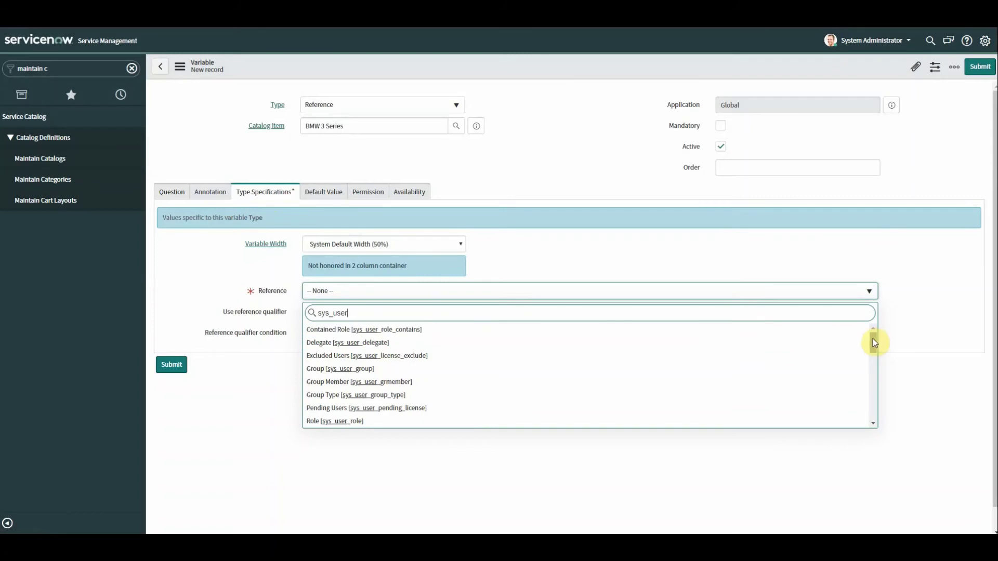
{"action": "left_click_drag", "start_coordinate": [872, 338], "coordinate": [871, 391]}
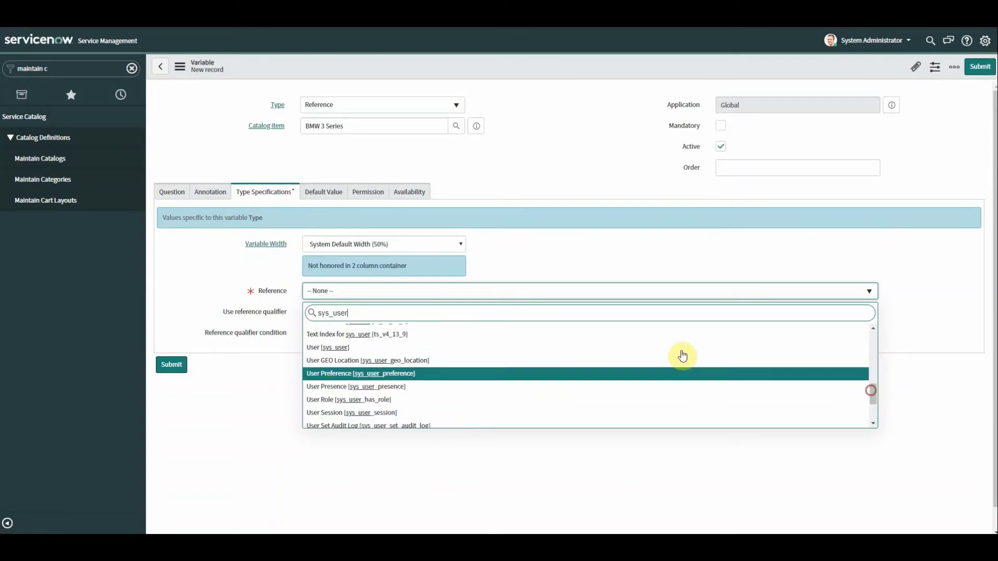
{"action": "left_click", "coordinate": [604, 355]}
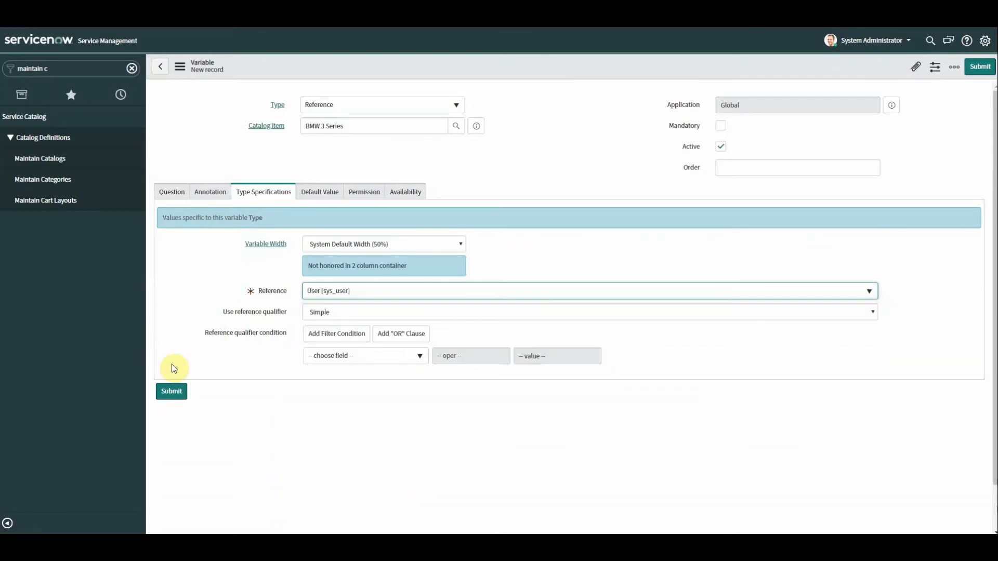
{"action": "left_click", "coordinate": [345, 359]}
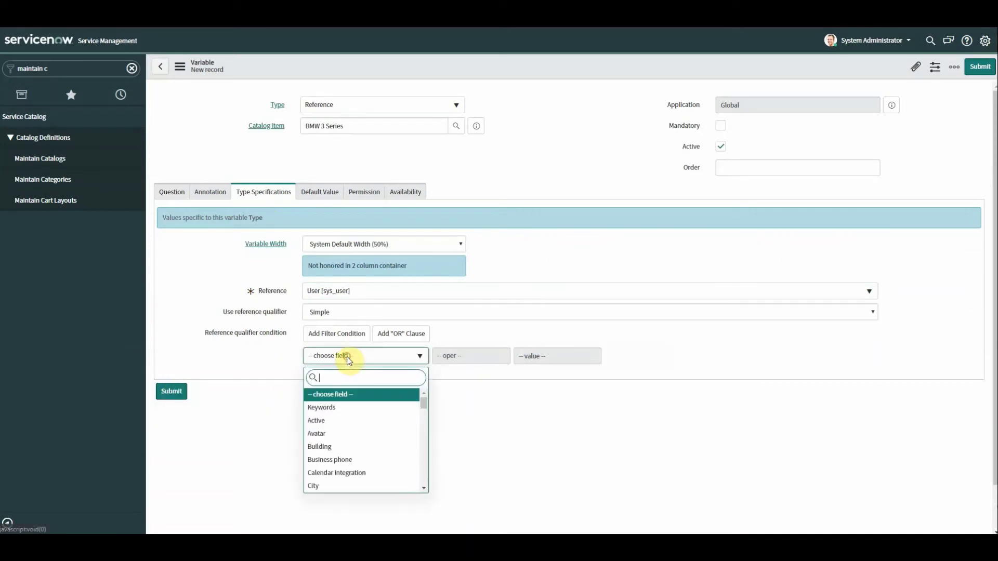
{"action": "left_click", "coordinate": [525, 372]}
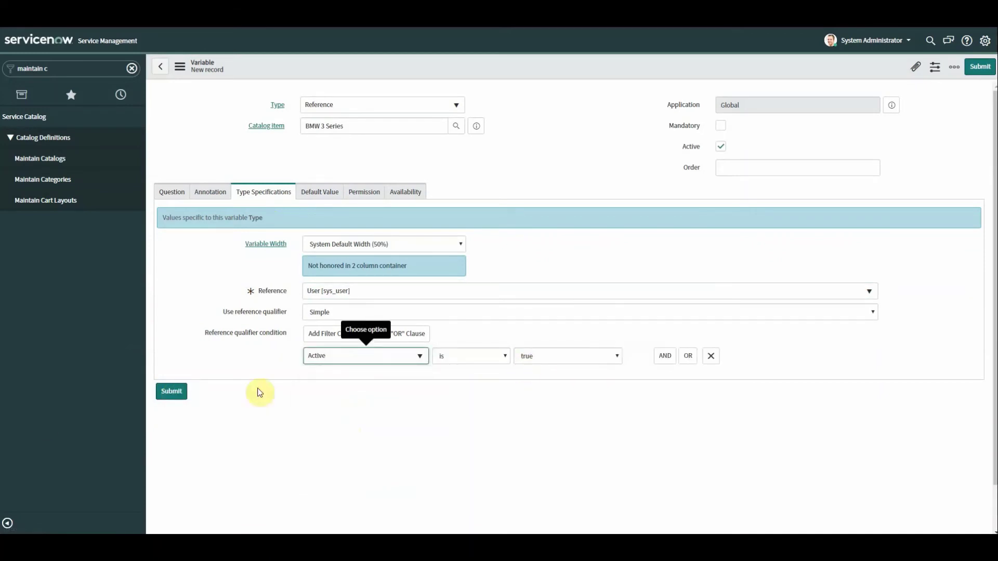
{"action": "left_click", "coordinate": [169, 398]}
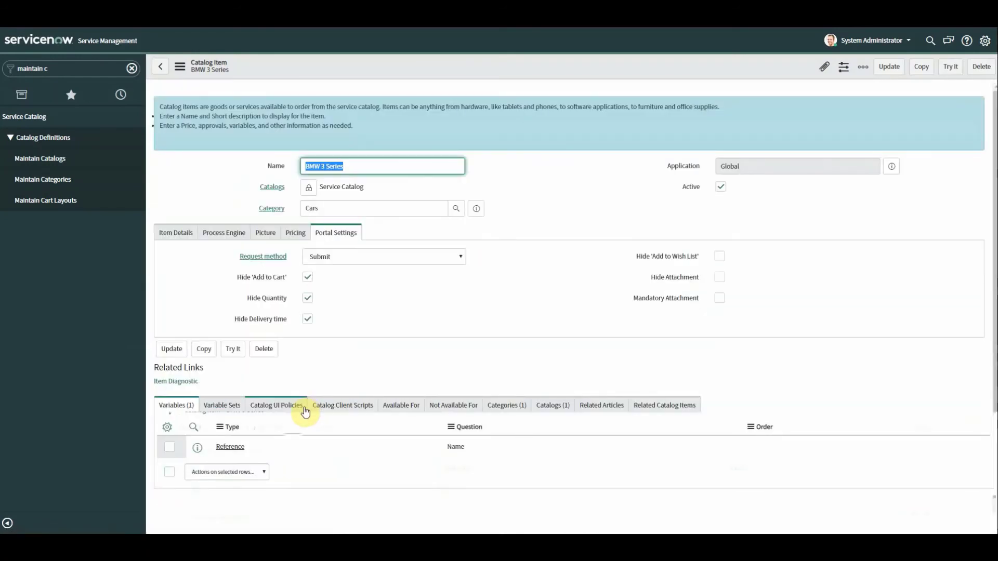
- Enter question 'Seats', set the type to Select Box, and save the variable record
{"action": "left_click", "coordinate": [226, 427]}
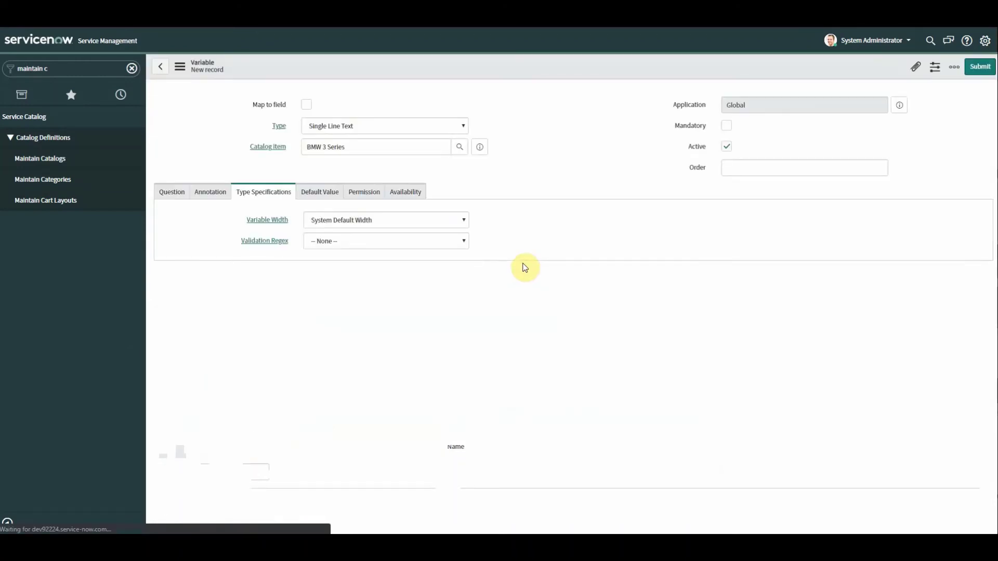
{"action": "left_click", "coordinate": [171, 192]}
{"action": "left_click", "coordinate": [381, 246]}
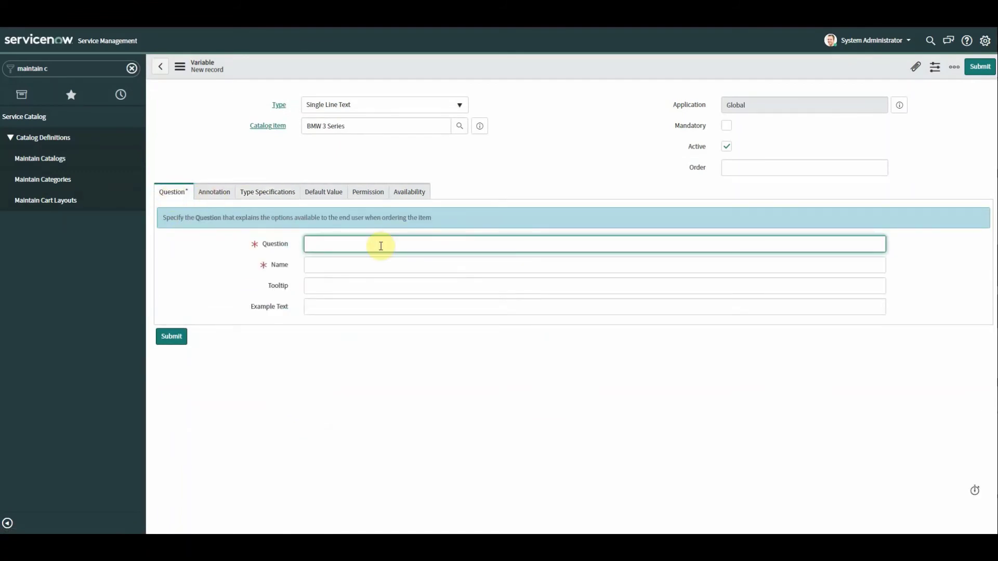
{"action": "type", "text": "Seats"}
{"action": "left_click", "coordinate": [382, 271]}
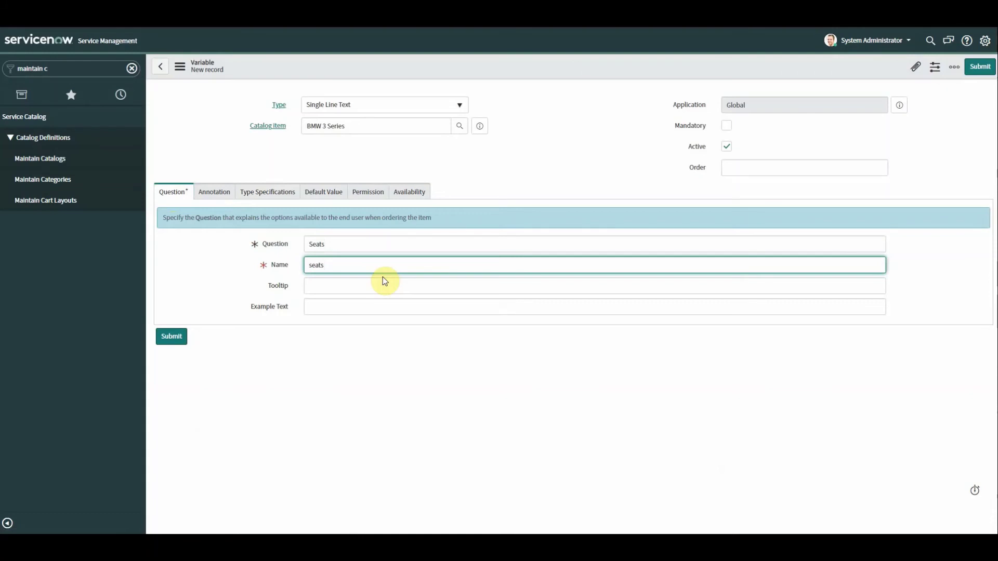
{"action": "left_click", "coordinate": [411, 107]}
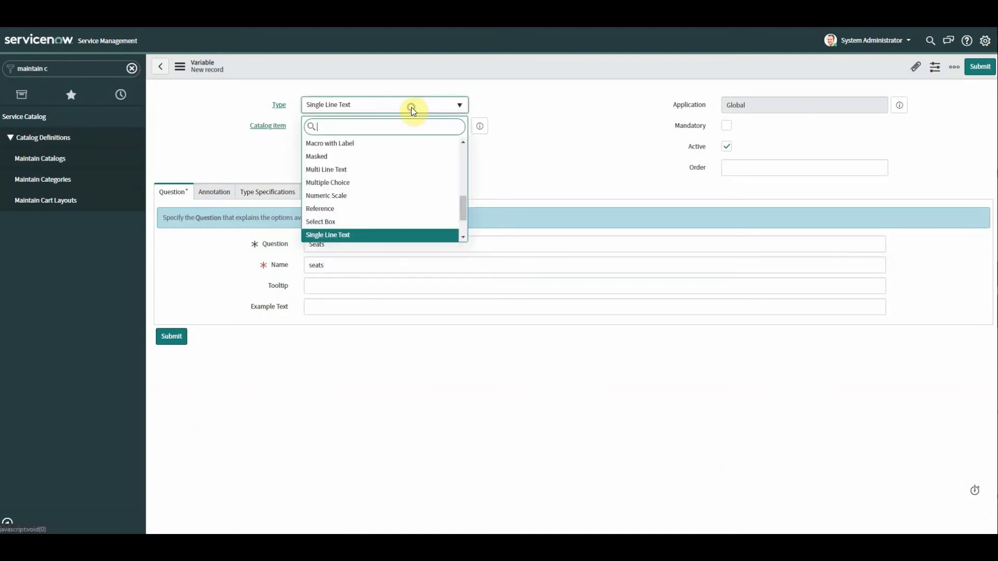
{"action": "left_click", "coordinate": [372, 221]}
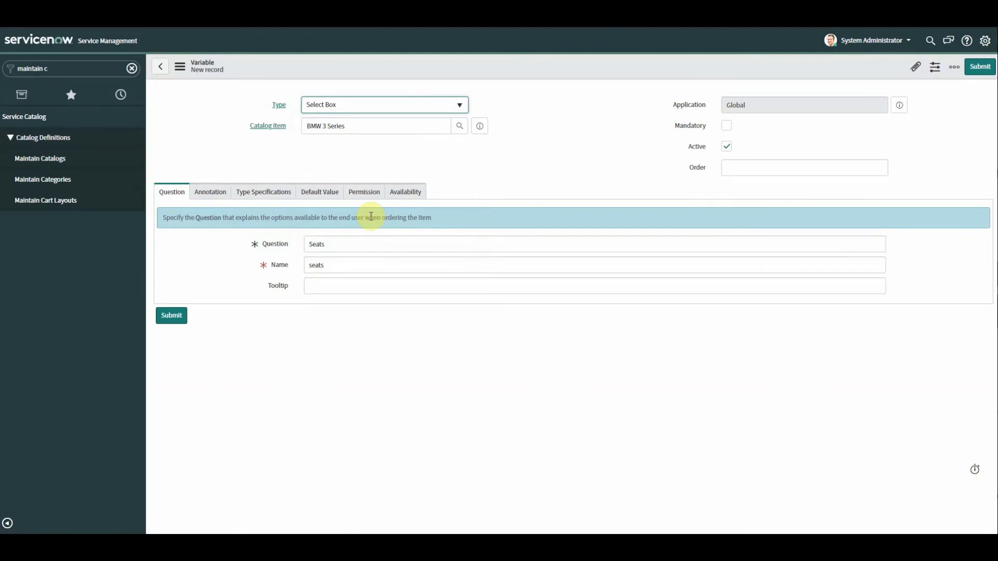
{"action": "right_click", "coordinate": [538, 70]}
{"action": "left_click", "coordinate": [553, 75]}
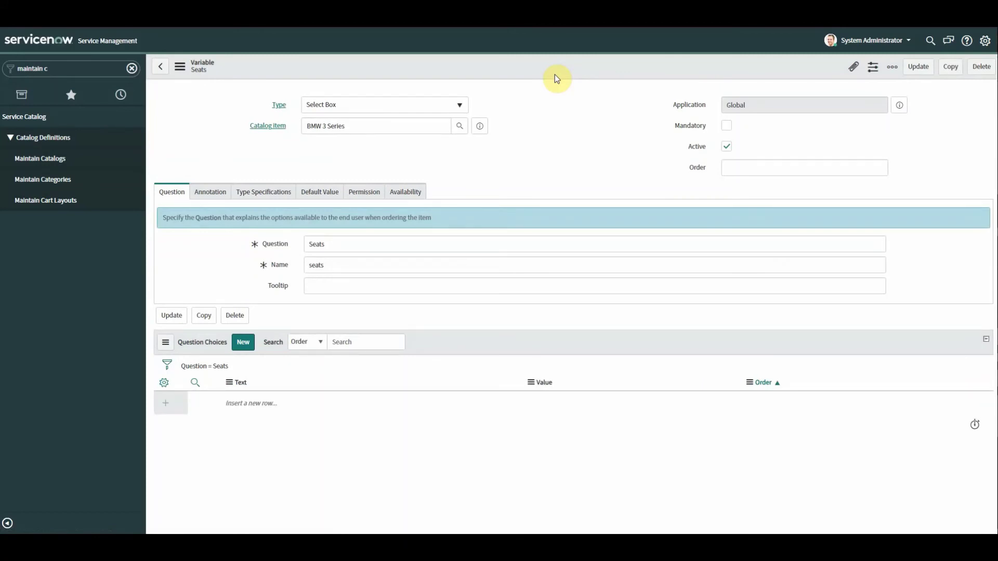
- Add a new Seats choice with text 'Leather' and value 'leather'
{"action": "left_click", "coordinate": [242, 342]}
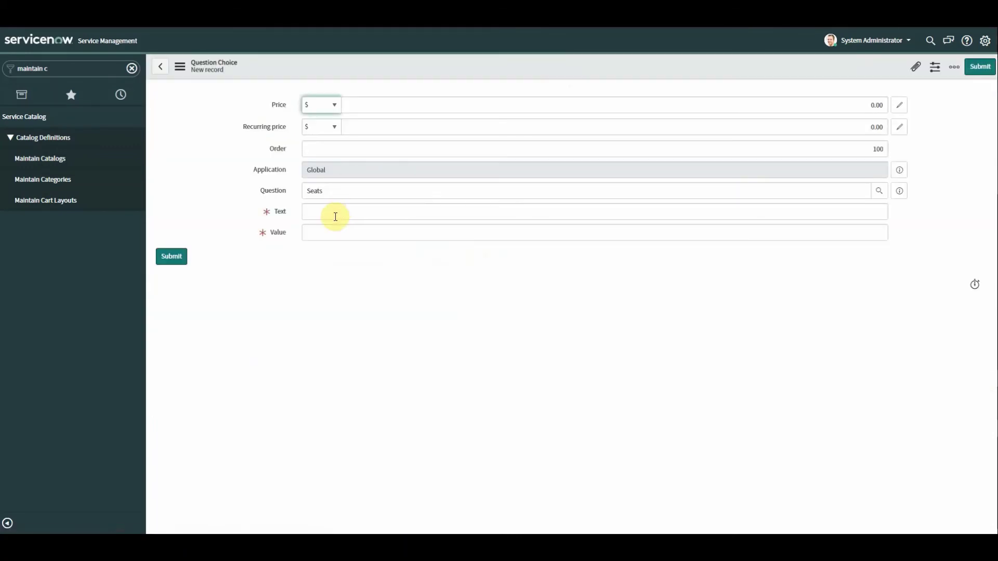
{"action": "left_click", "coordinate": [334, 215]}
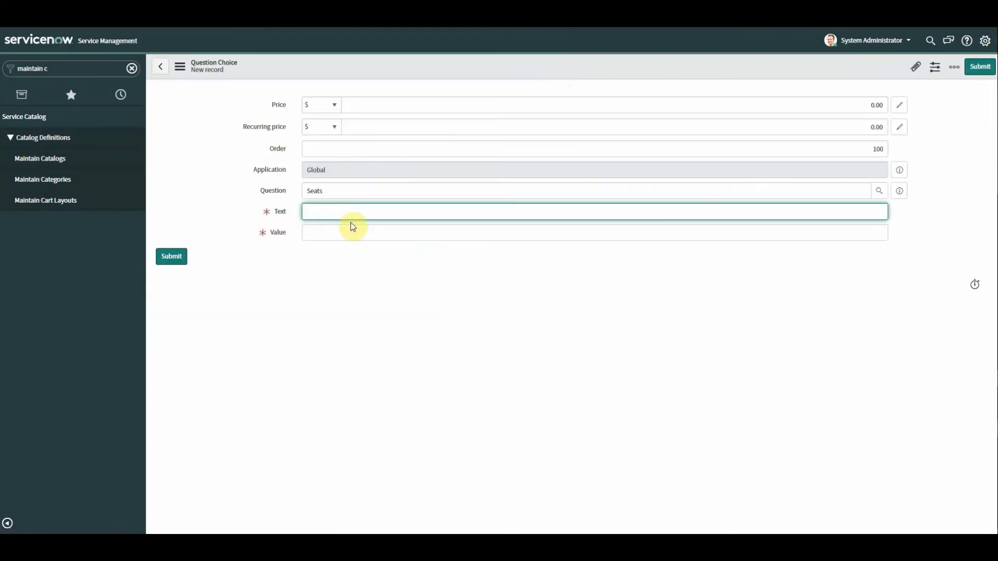
{"action": "type", "text": "Leather"}
{"action": "key", "text": "Tab"}
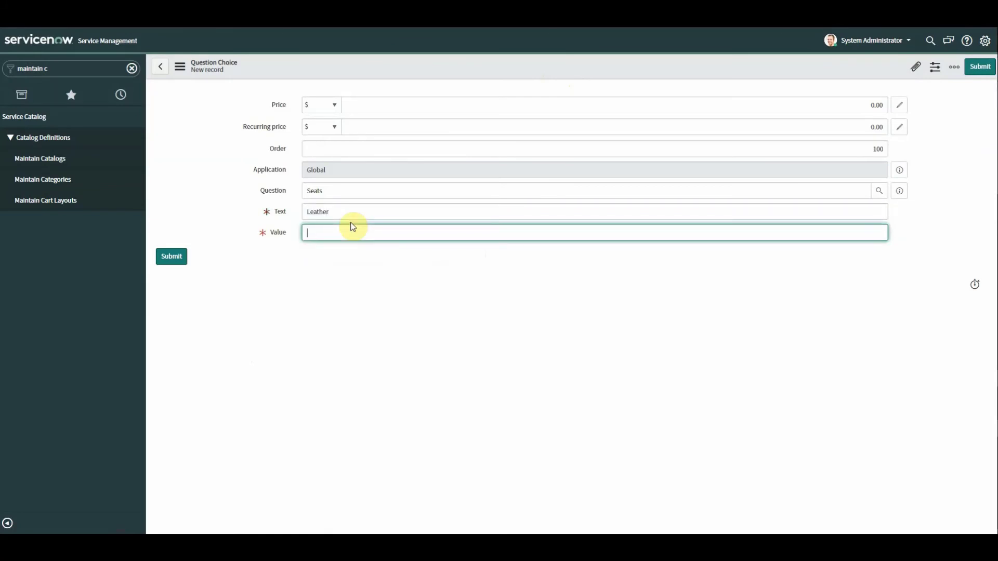
{"action": "type", "text": "leasthe"}
{"action": "key", "text": "BackSpace"}
{"action": "key", "text": "BackSpace"}
{"action": "key", "text": "BackSpace"}
{"action": "key", "text": "BackSpace"}
{"action": "type", "text": "ther"}
- Give the Leather choice a £300 price, then save and submit it
{"action": "left_click", "coordinate": [331, 104]}
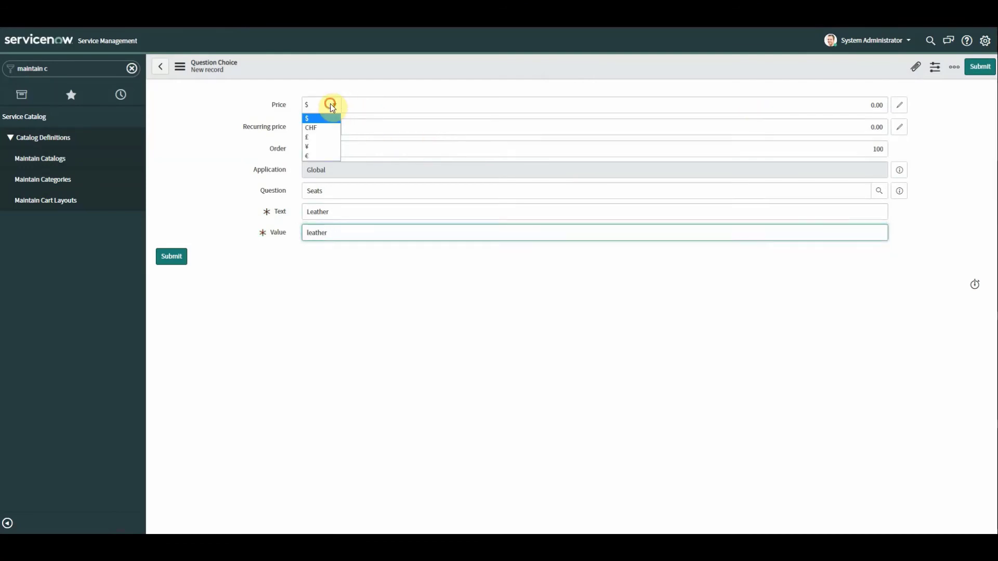
{"action": "left_click", "coordinate": [311, 137]}
{"action": "left_click", "coordinate": [851, 100]}
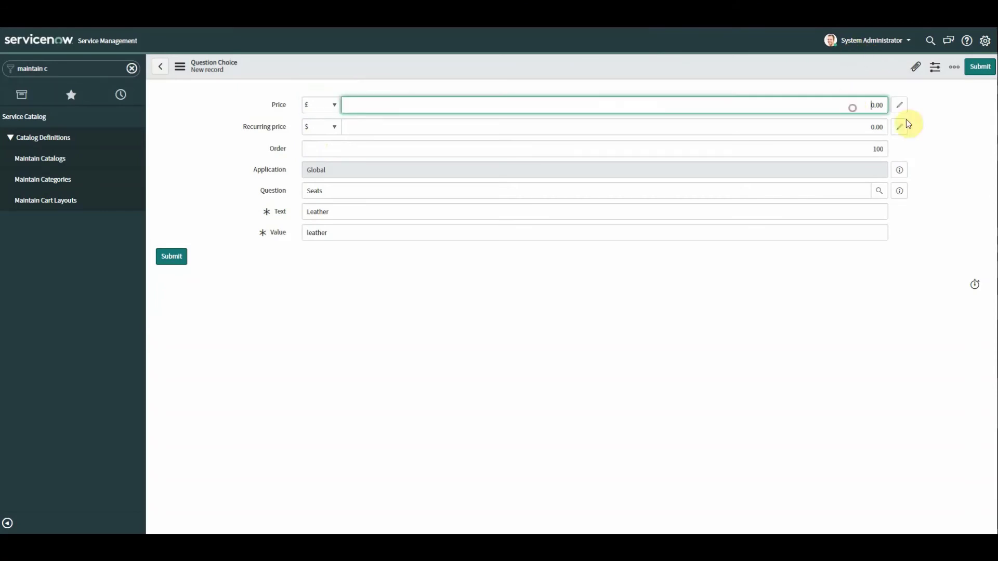
{"action": "key", "text": "Delete"}
{"action": "type", "text": "300"}
{"action": "left_click", "coordinate": [335, 106]}
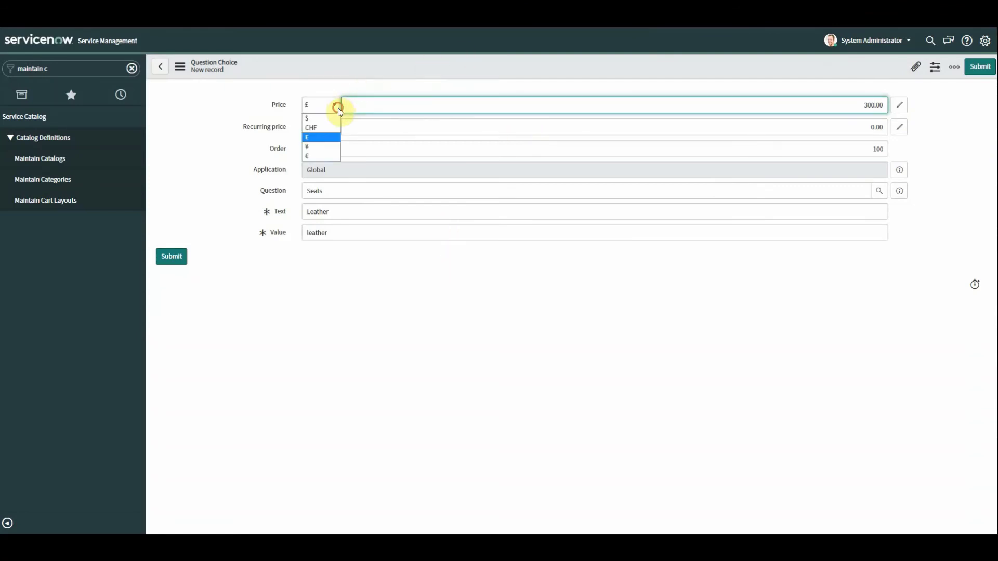
{"action": "left_click", "coordinate": [321, 138]}
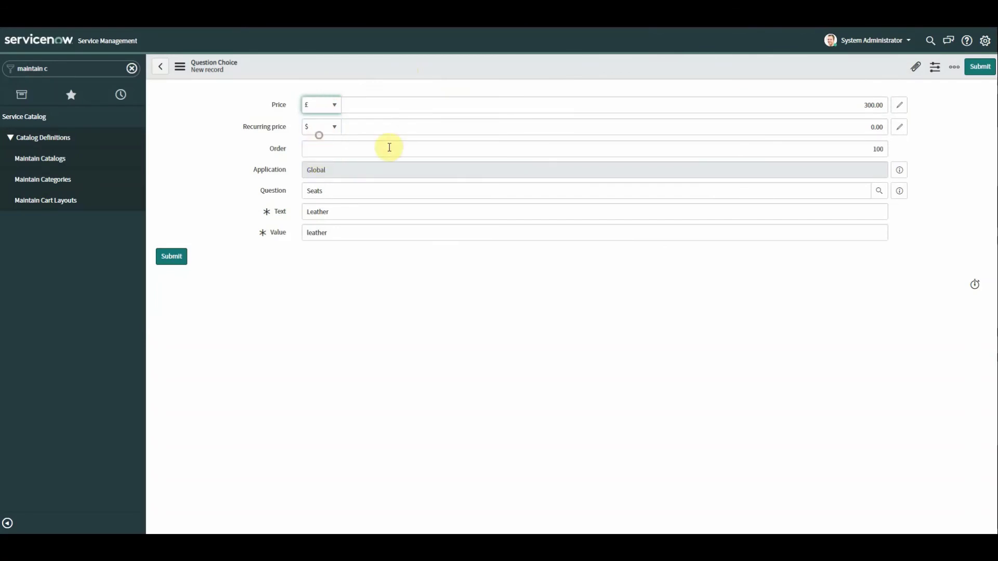
{"action": "right_click", "coordinate": [404, 66]}
{"action": "left_click", "coordinate": [419, 77]}
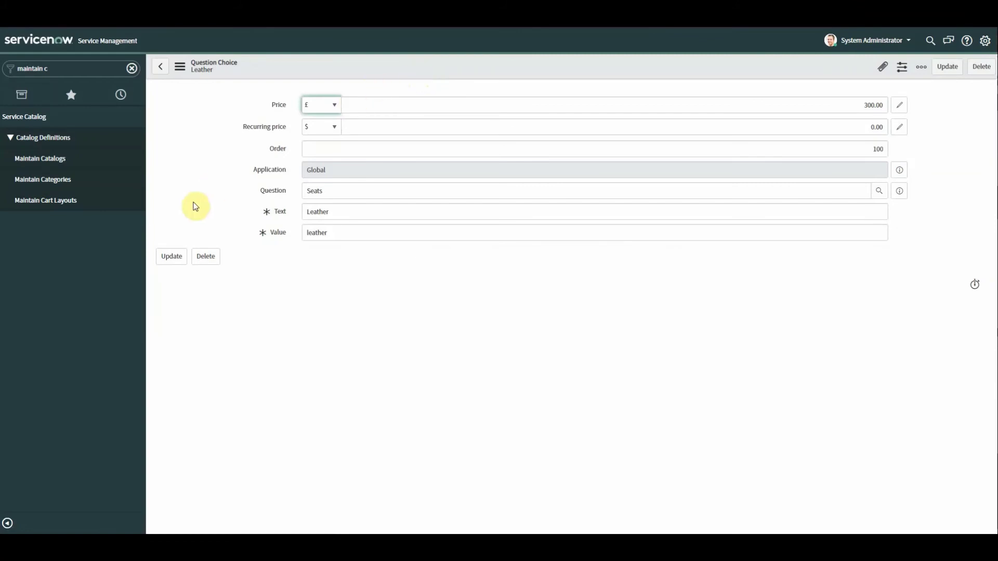
{"action": "left_click", "coordinate": [182, 258]}
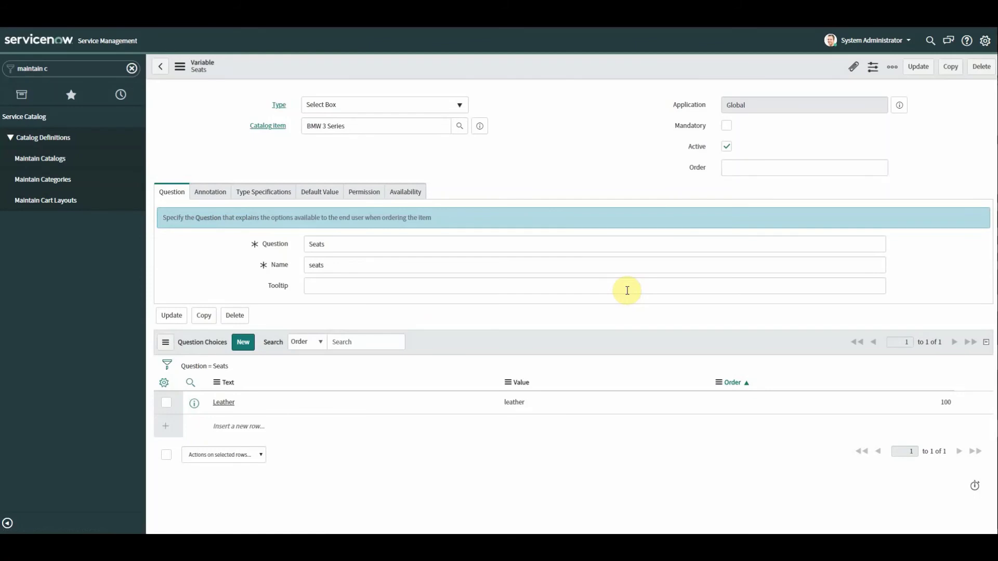
- Add a second choice with text 'Cloth' and value 'cloth' and submit it
{"action": "left_click", "coordinate": [249, 344]}
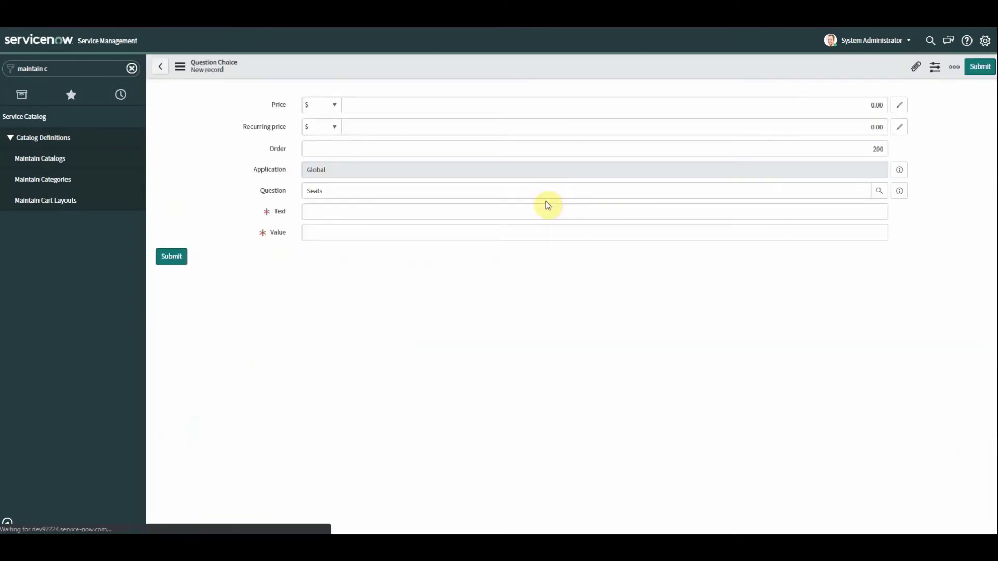
{"action": "left_click", "coordinate": [355, 213]}
{"action": "type", "text": "Cloth"}
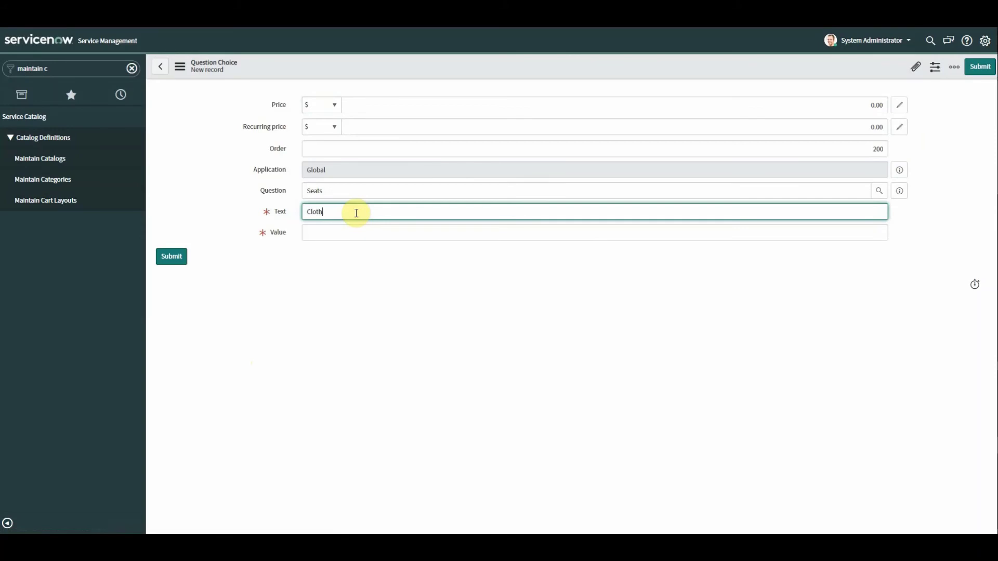
{"action": "key", "text": "Tab"}
{"action": "type", "text": "cloth"}
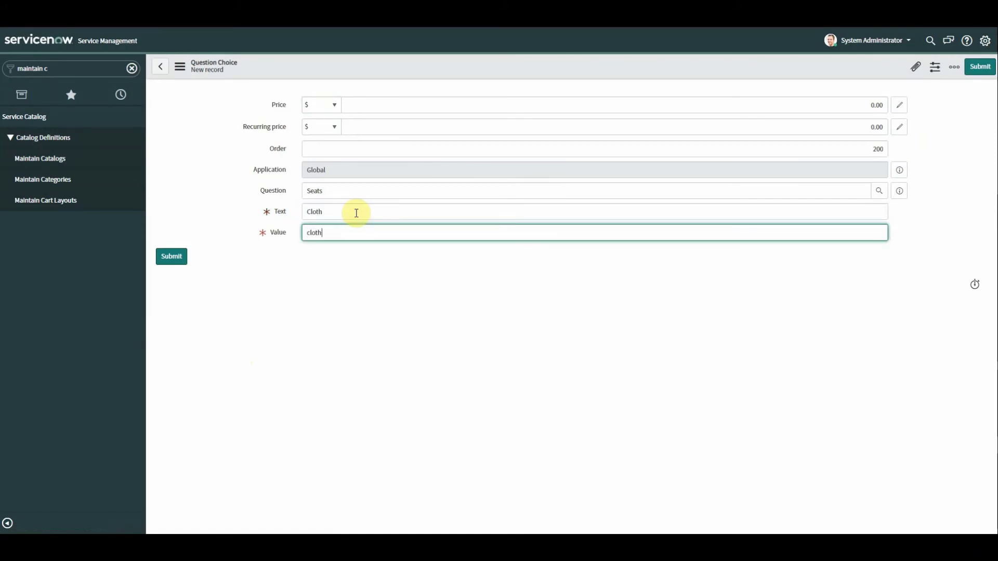
{"action": "left_click", "coordinate": [168, 262]}
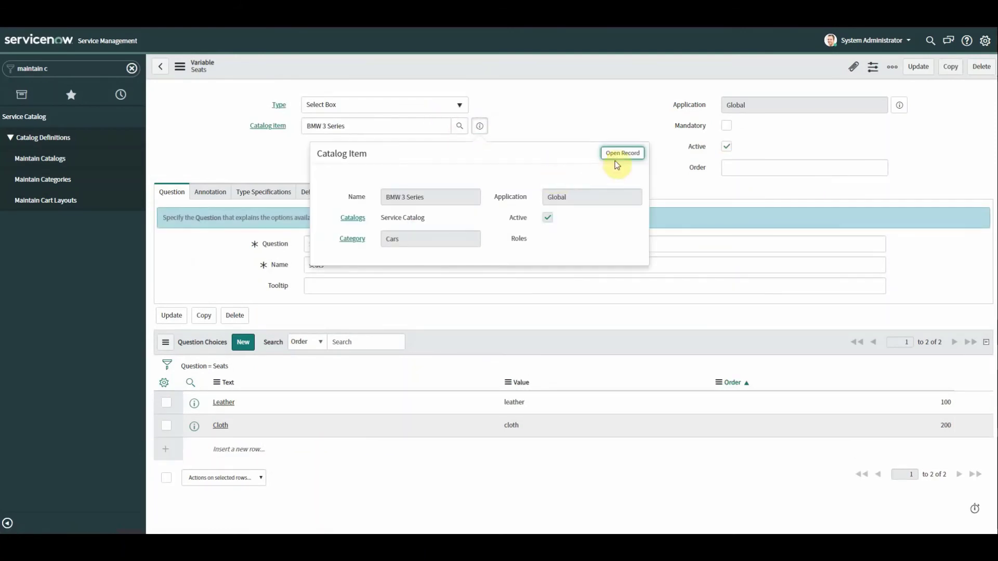
- Add a BMW 3 Series variable asking 'Hands free kit installed?', named hands_free_kit_installed, type Yes / No
{"action": "left_click", "coordinate": [622, 151]}
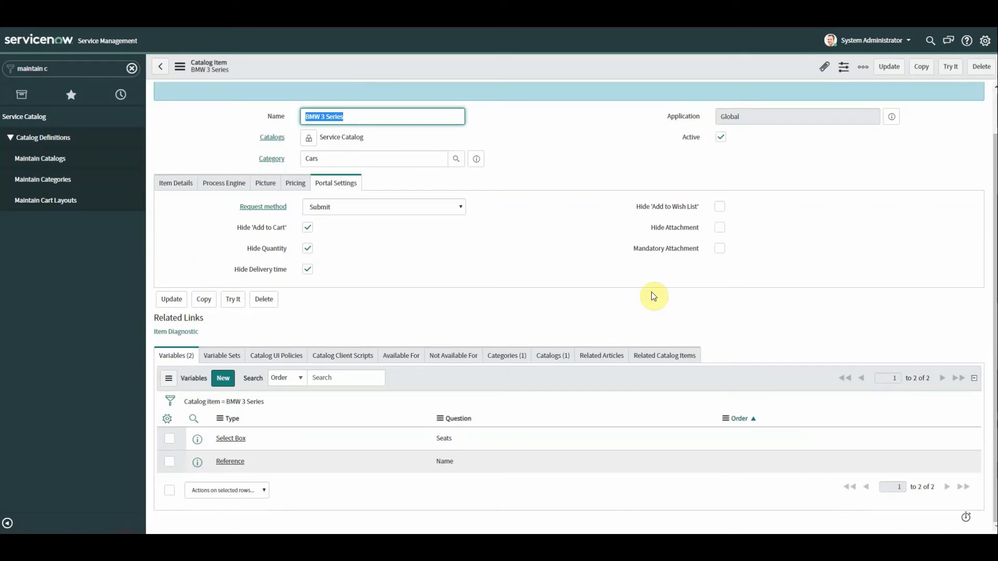
{"action": "left_click", "coordinate": [223, 387]}
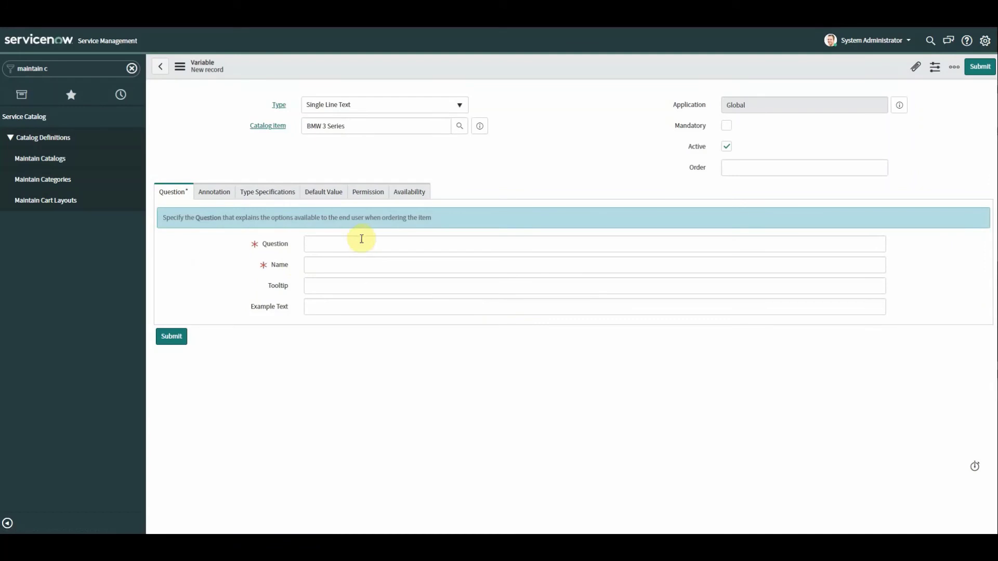
{"action": "left_click", "coordinate": [360, 241]}
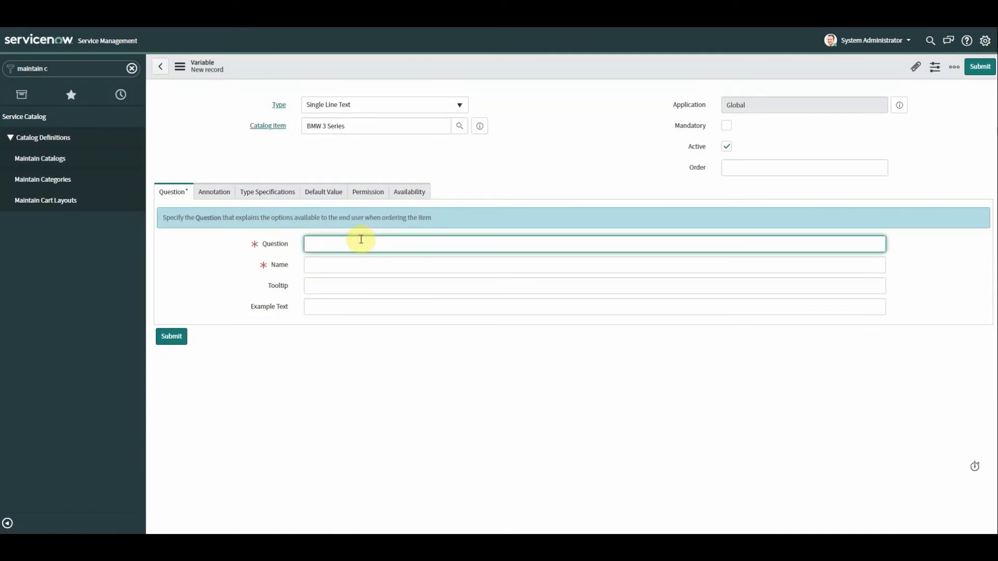
{"action": "type", "text": "Hands free kit installed?"}
{"action": "left_click", "coordinate": [372, 267]}
{"action": "left_click", "coordinate": [370, 333]}
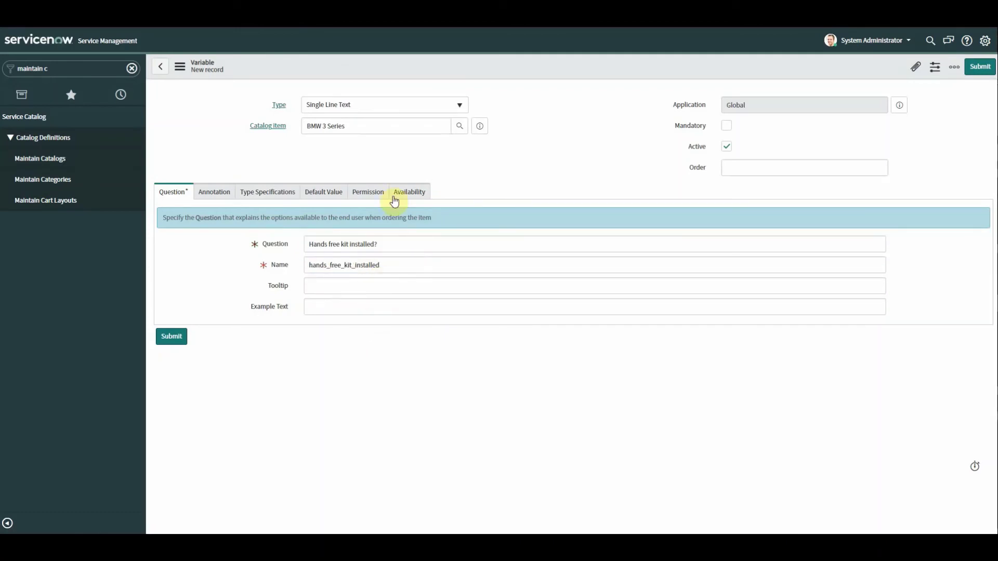
{"action": "left_click", "coordinate": [445, 105]}
{"action": "left_click_drag", "start_coordinate": [466, 207], "coordinate": [459, 235]}
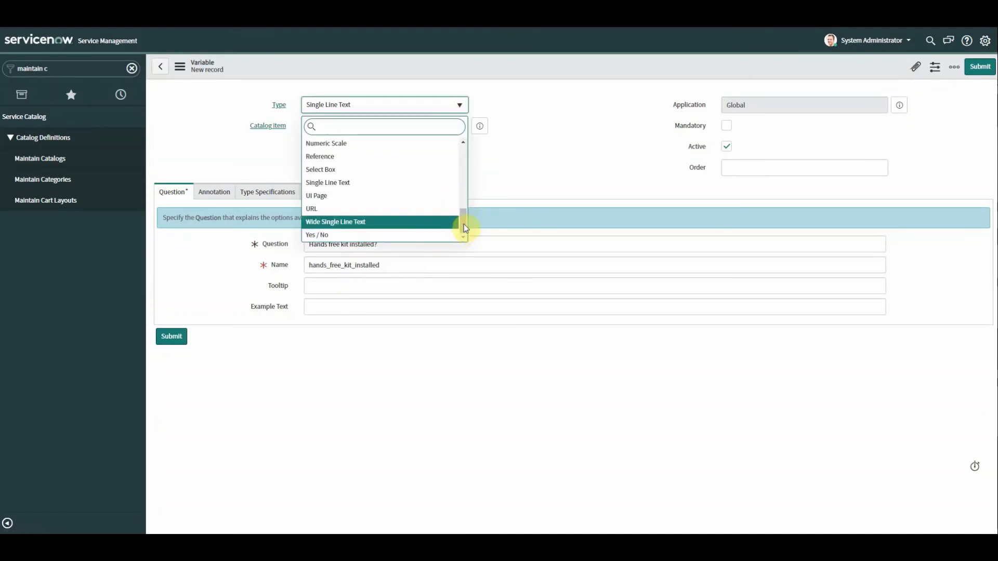
{"action": "left_click", "coordinate": [423, 236]}
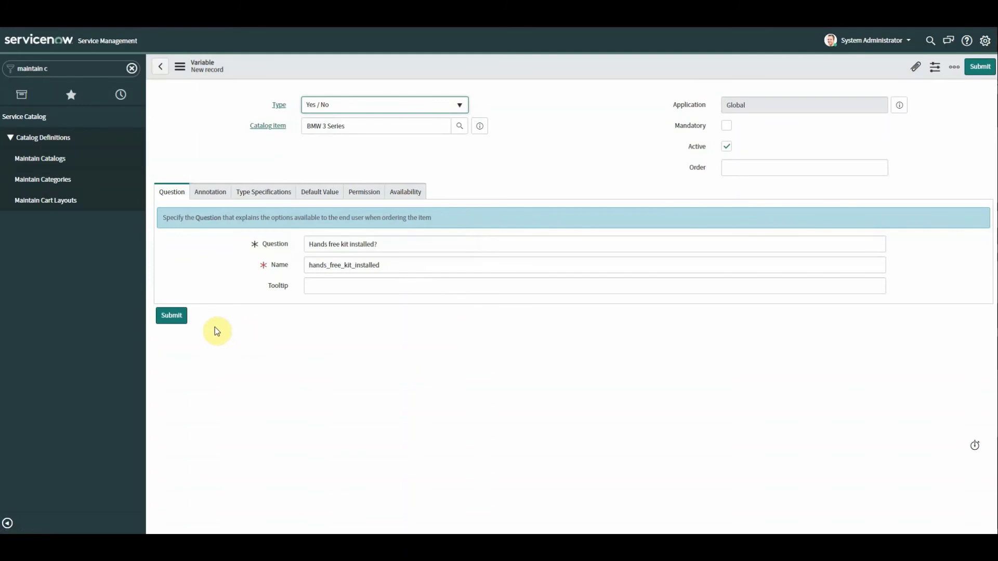
- Submit the hands-free variable and check the Seats and hands-free options on the portal order form
{"action": "left_click", "coordinate": [173, 317]}
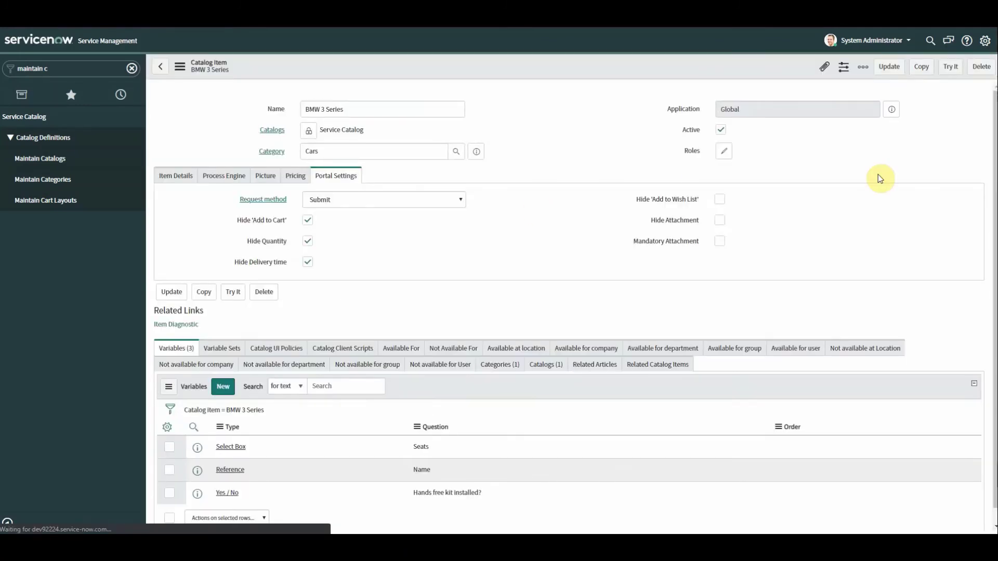
{"action": "scroll", "coordinate": [993, 188], "scroll_direction": "down", "scroll_amount": 1}
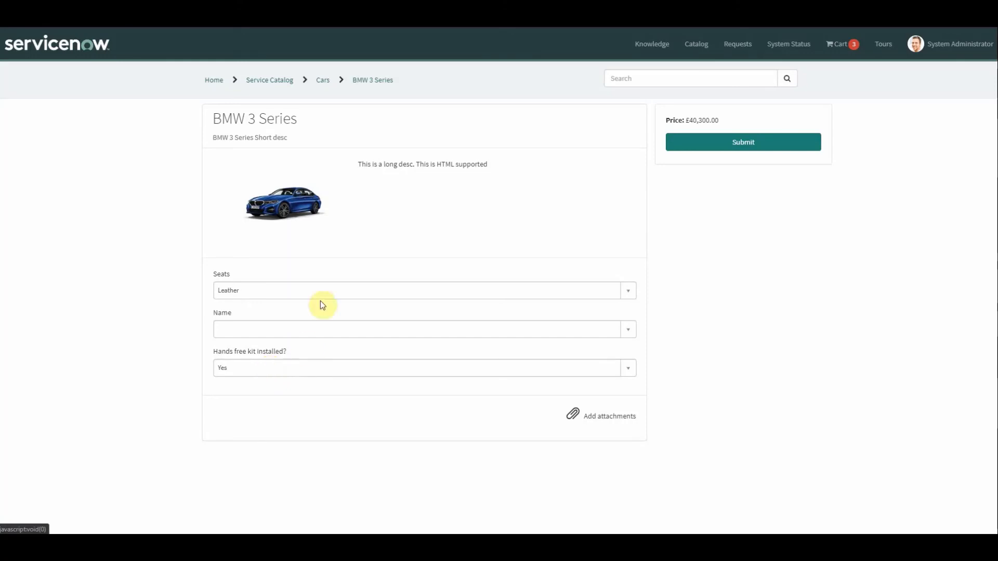
{"action": "left_click", "coordinate": [313, 289]}
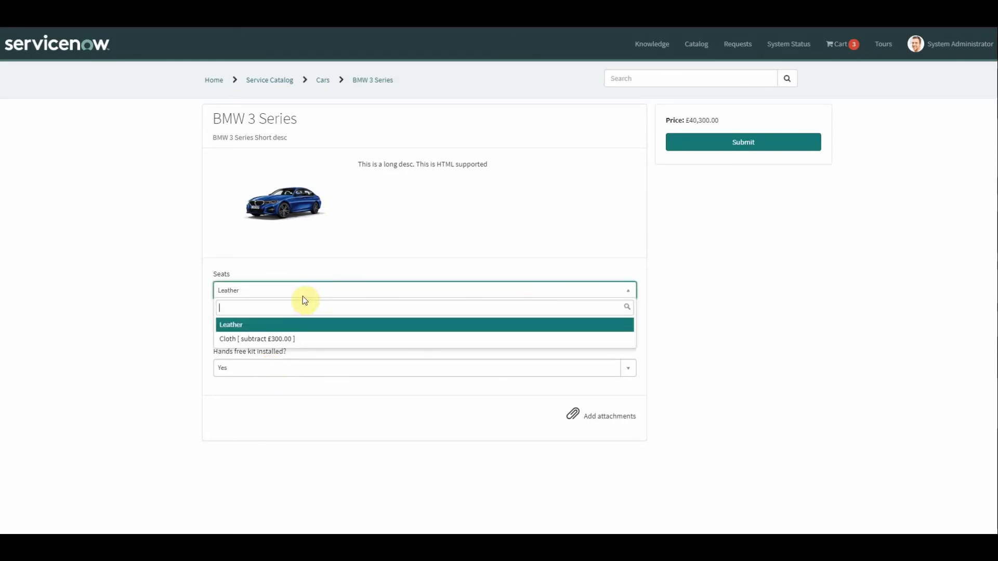
{"action": "left_click", "coordinate": [258, 374]}
{"action": "left_click", "coordinate": [258, 374]}
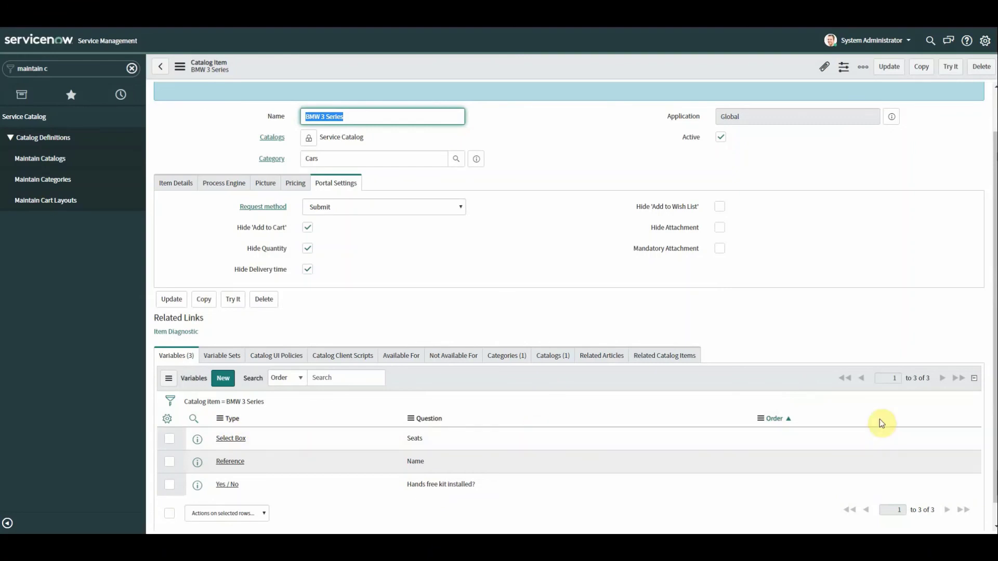
- Give the Name variable a display order of 10 in the Variables list
{"action": "left_click", "coordinate": [171, 419]}
{"action": "left_click_drag", "start_coordinate": [533, 135], "coordinate": [562, 225]}
{"action": "left_click", "coordinate": [658, 335]}
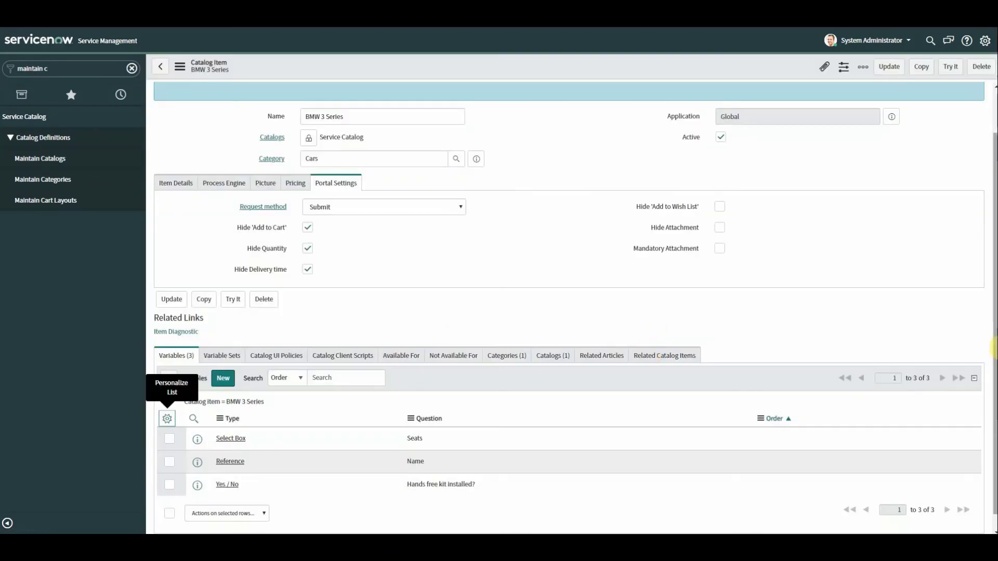
{"action": "double_click", "coordinate": [815, 464]}
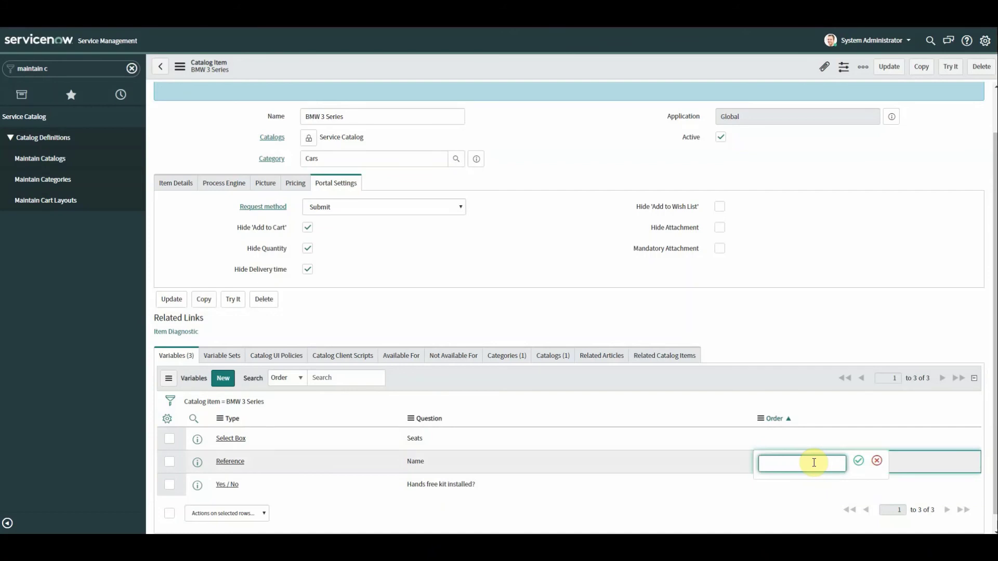
{"action": "type", "text": "10"}
{"action": "left_click", "coordinate": [859, 462]}
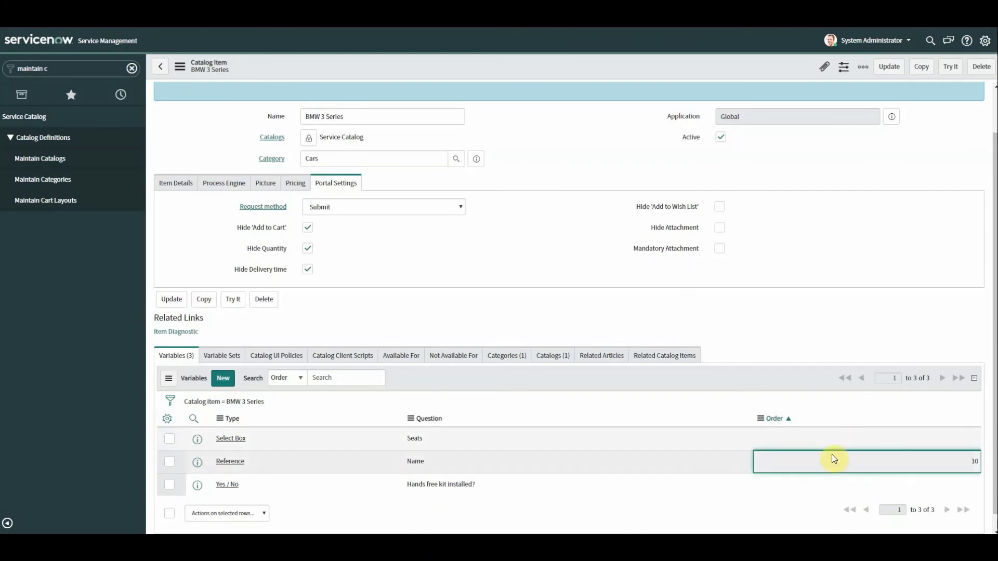
- Set the display orders to 20 for Seats and 30 for Hands free kit installed?
{"action": "left_click", "coordinate": [837, 441]}
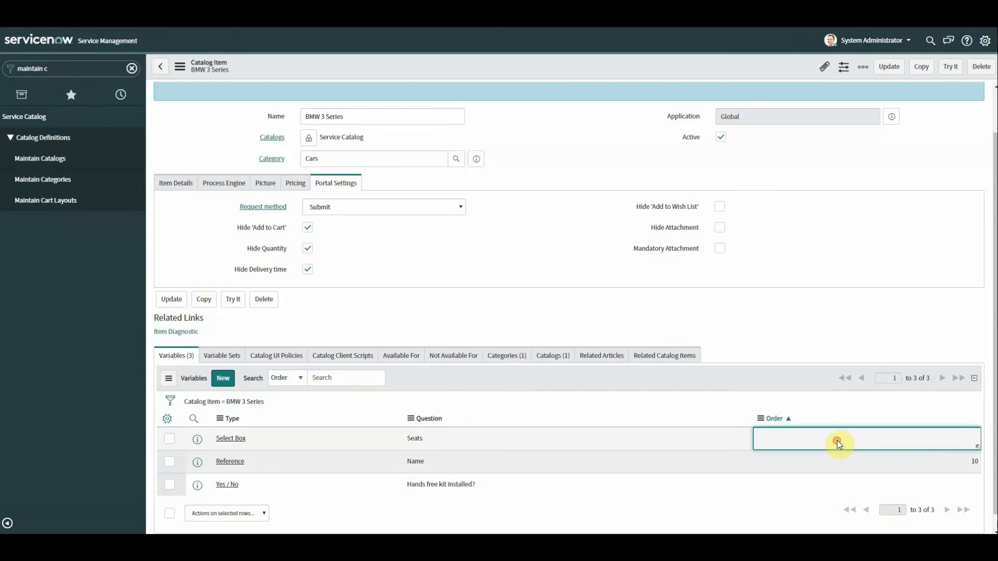
{"action": "left_click", "coordinate": [837, 442]}
{"action": "type", "text": "2"}
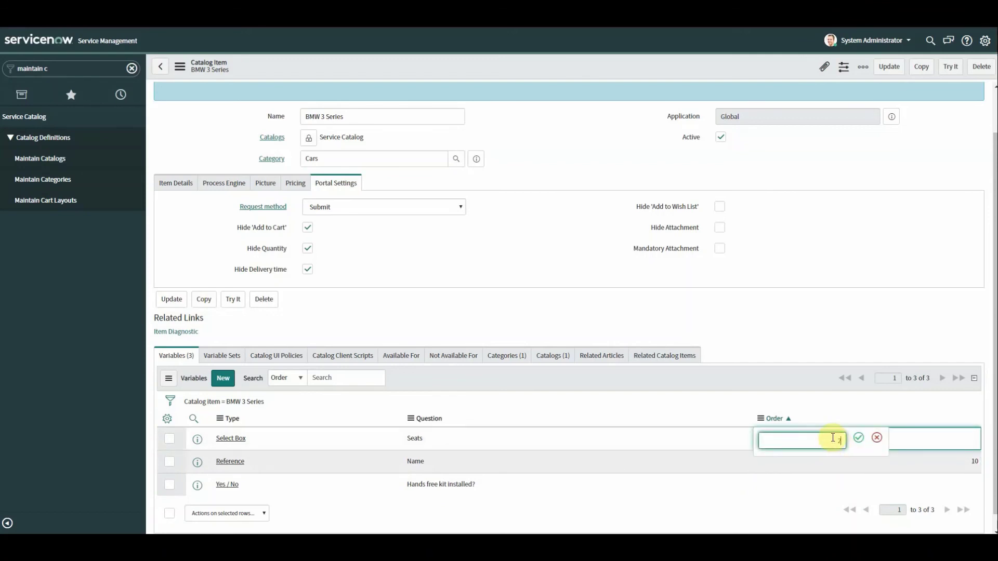
{"action": "type", "text": "0"}
{"action": "left_click", "coordinate": [858, 438]}
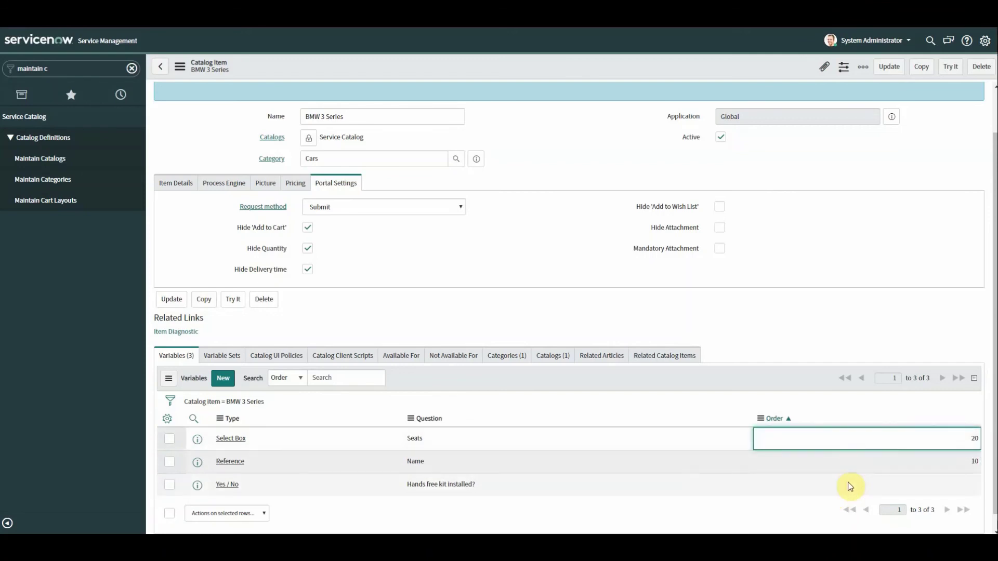
{"action": "left_click", "coordinate": [850, 487]}
{"action": "left_click", "coordinate": [850, 486]}
{"action": "type", "text": "30"}
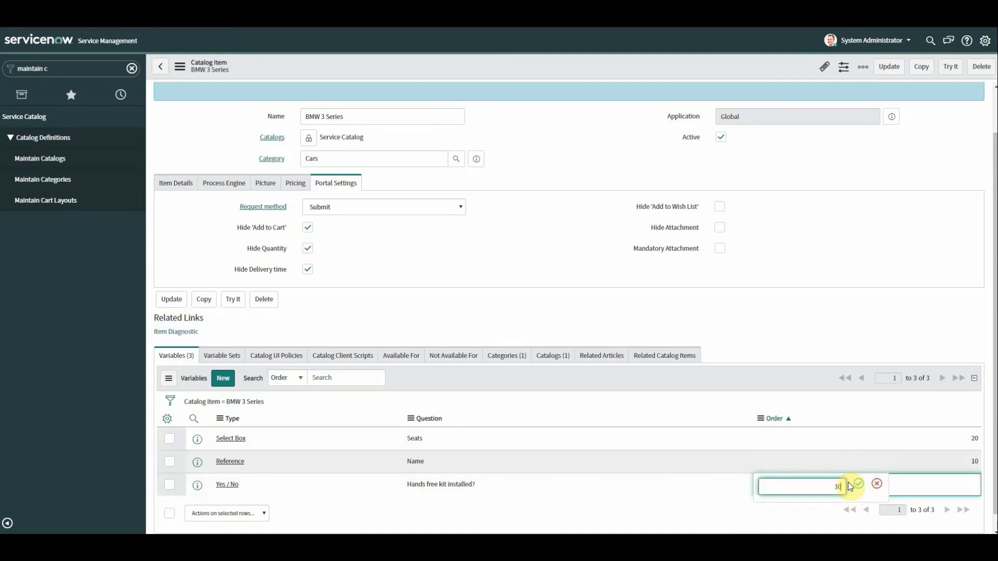
{"action": "left_click", "coordinate": [858, 484]}
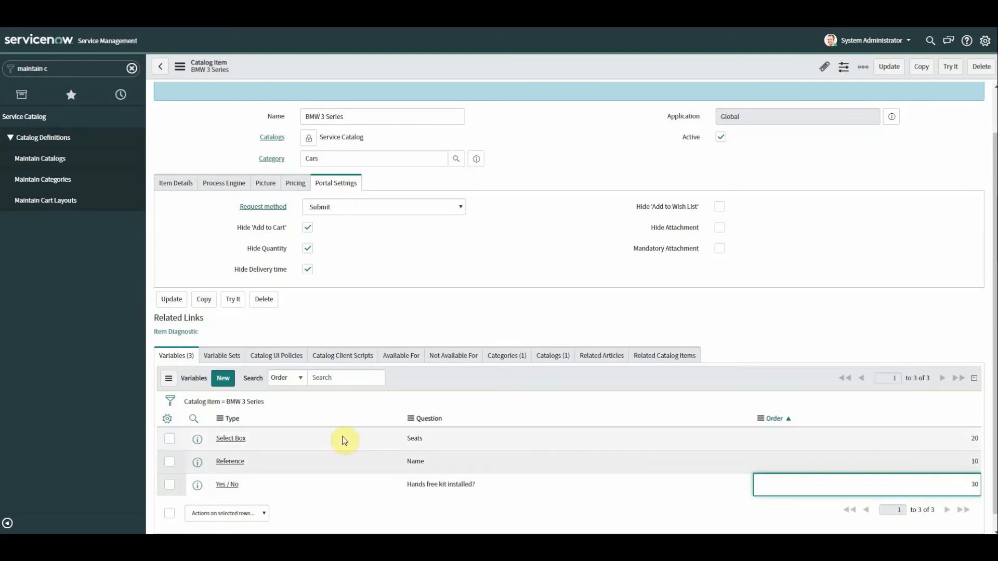
- Open the Seats Select Box variable and tick Include none under Type Specifications
{"action": "left_click", "coordinate": [233, 439]}
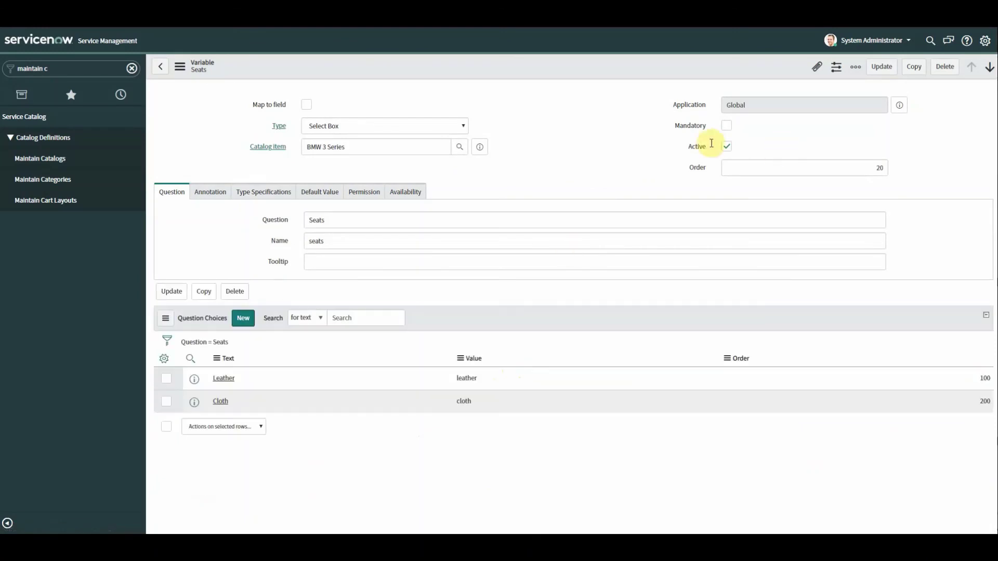
{"action": "left_click", "coordinate": [214, 193]}
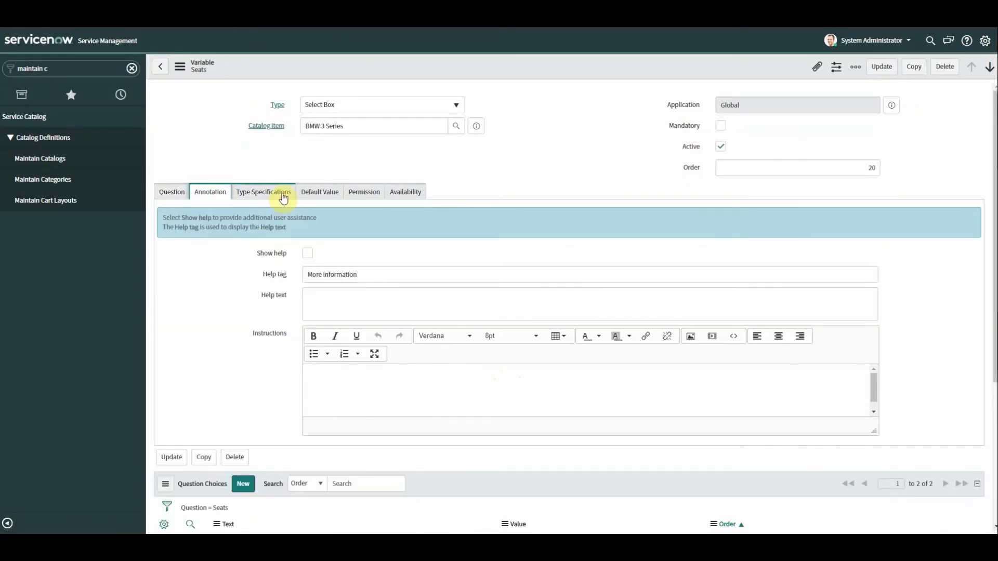
{"action": "left_click", "coordinate": [283, 196]}
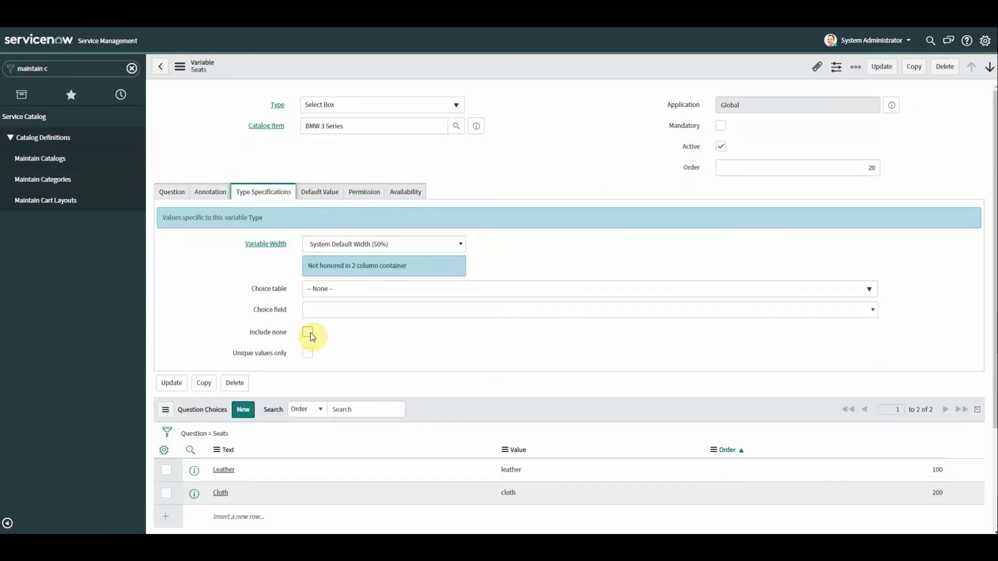
{"action": "left_click", "coordinate": [308, 332]}
- Make Seats mandatory, save the variable record, and reload the portal item page
{"action": "left_click", "coordinate": [721, 127]}
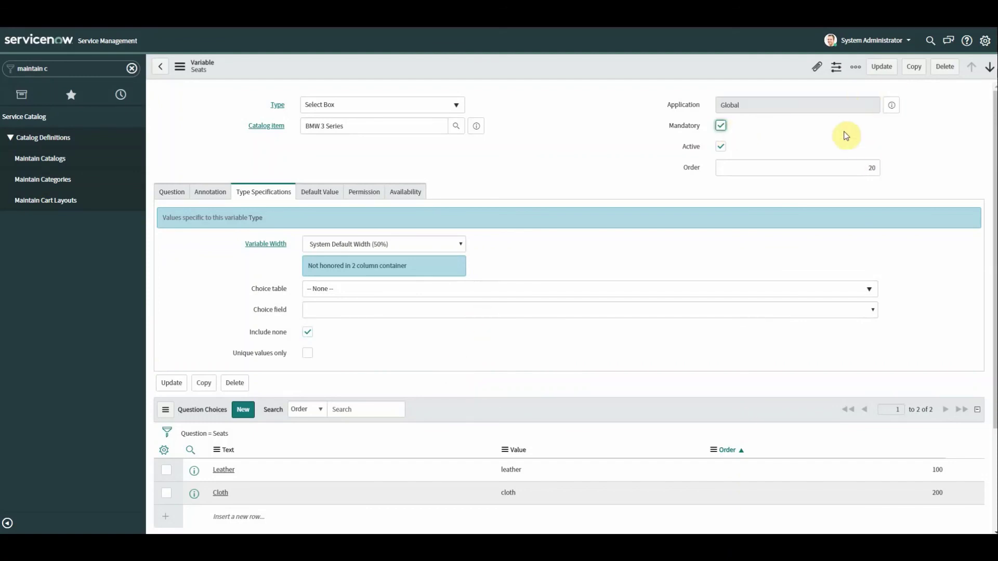
{"action": "right_click", "coordinate": [699, 78]}
{"action": "left_click", "coordinate": [711, 89]}
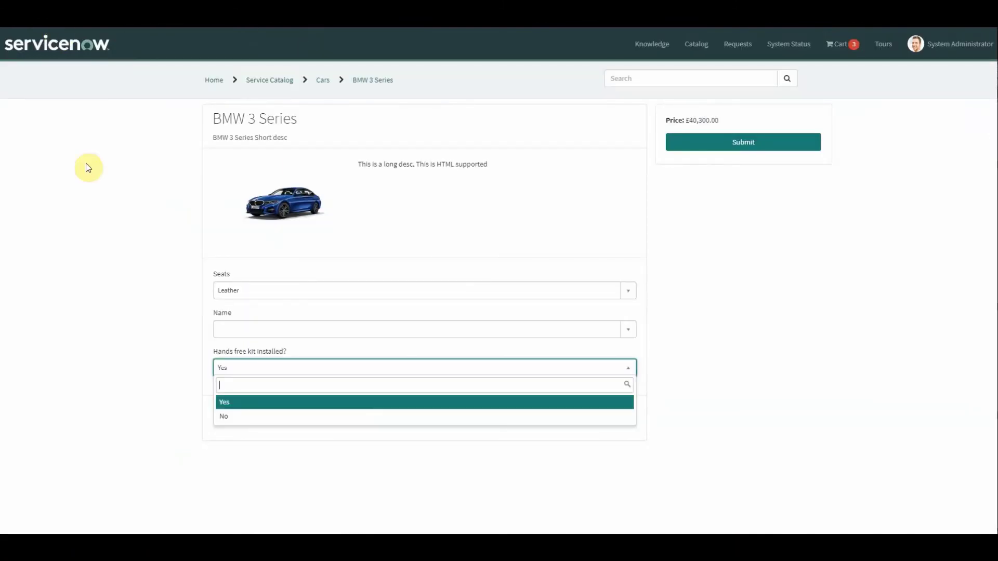
{"action": "key", "text": "F5"}
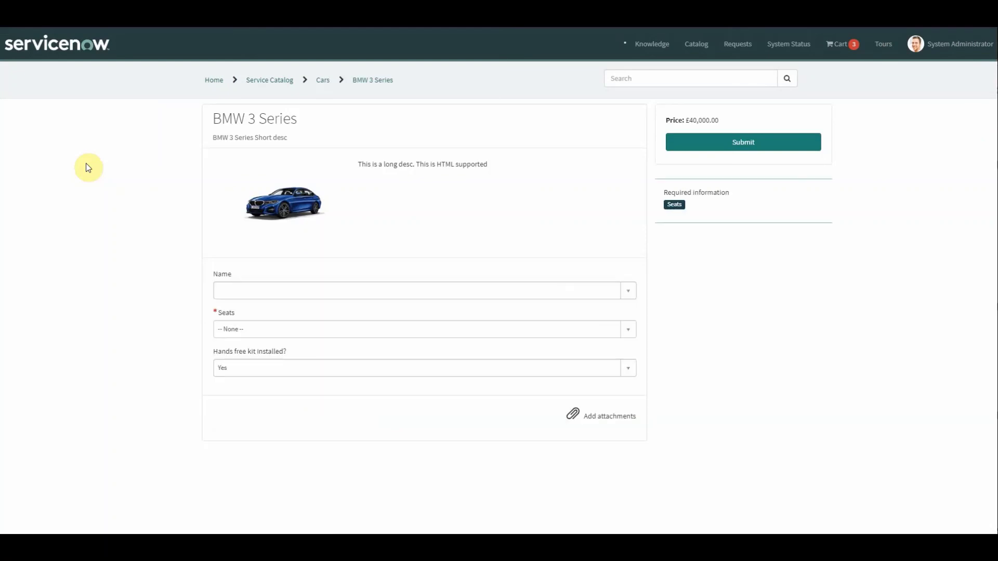
- Add a None choice to the hands-free question and make the Name variable mandatory
{"action": "left_click", "coordinate": [248, 330]}
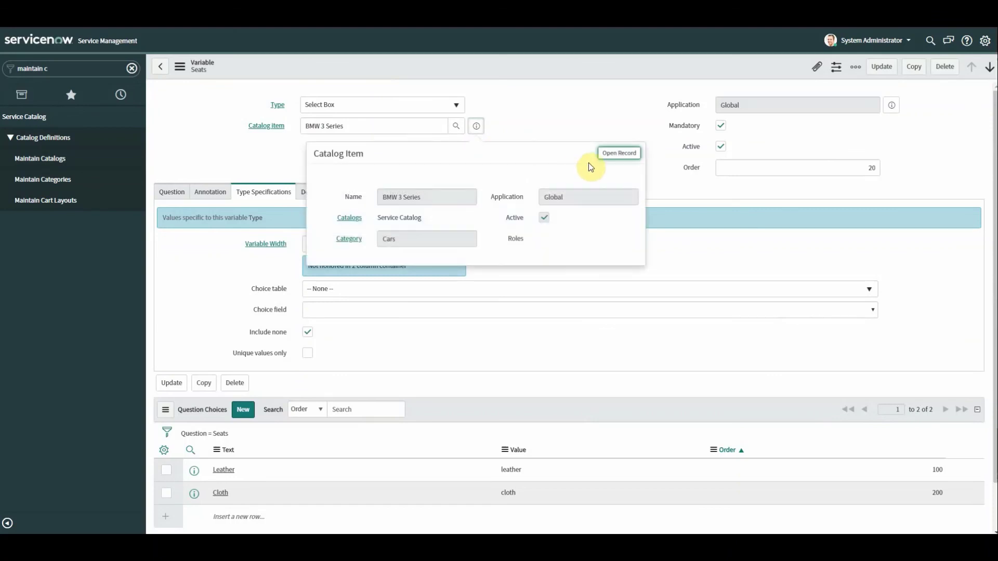
{"action": "left_click", "coordinate": [612, 156]}
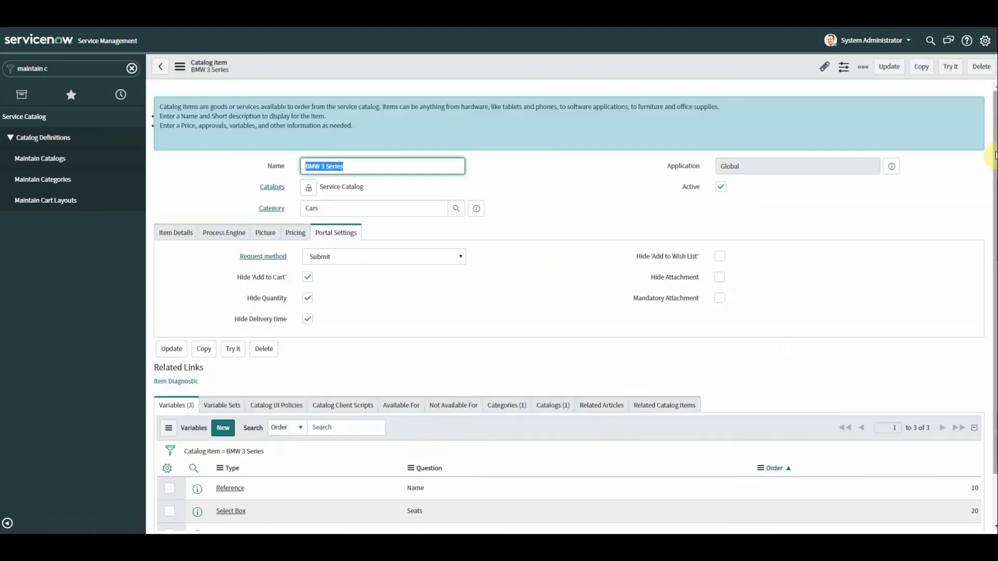
{"action": "left_click_drag", "start_coordinate": [994, 155], "coordinate": [975, 210]}
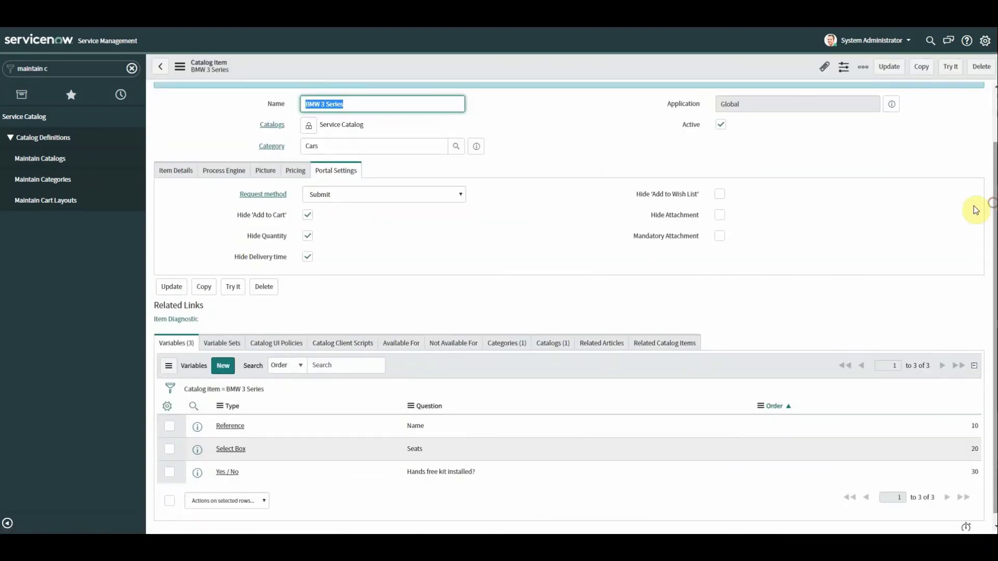
{"action": "left_click", "coordinate": [227, 471]}
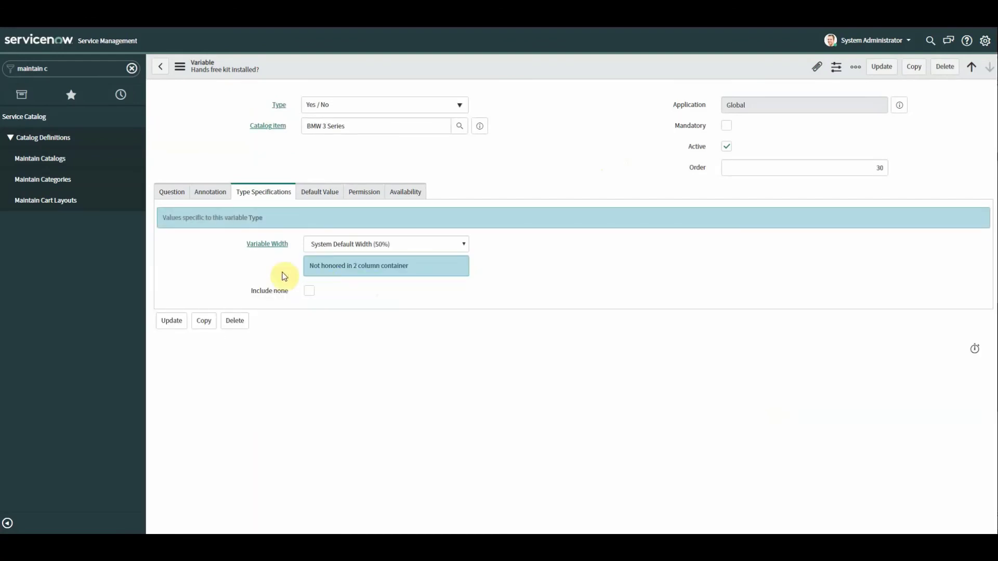
{"action": "left_click", "coordinate": [309, 291]}
{"action": "left_click", "coordinate": [172, 320]}
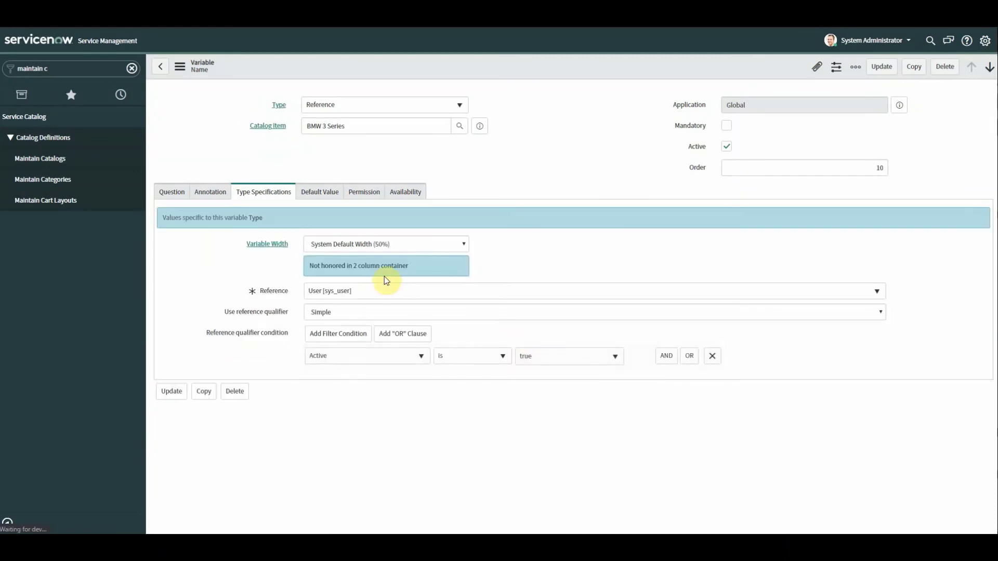
{"action": "left_click", "coordinate": [720, 125]}
{"action": "left_click", "coordinate": [171, 391]}
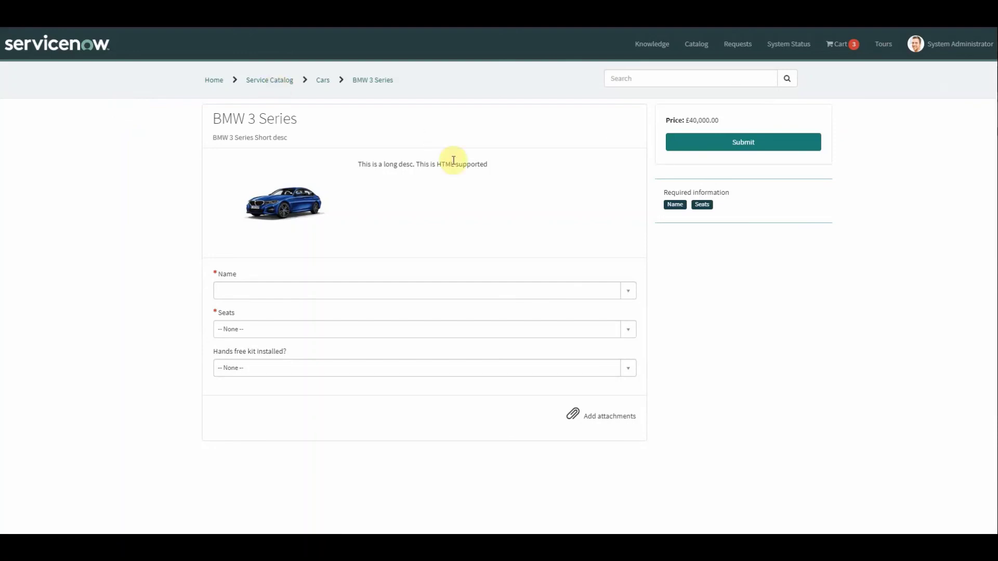
- Pick a user for Name, choose Leather seats and Yes for hands-free, then submit
{"action": "left_click", "coordinate": [413, 292]}
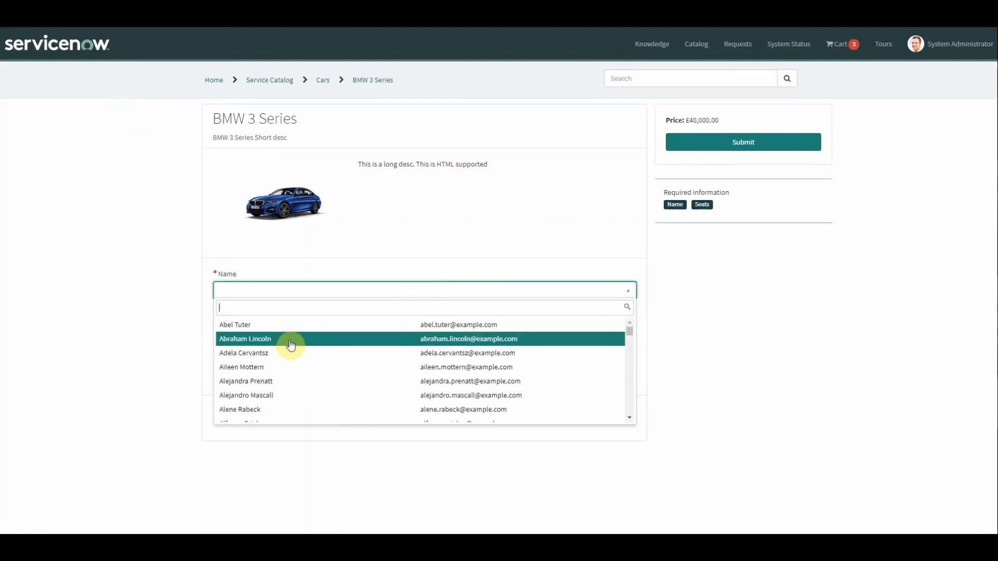
{"action": "left_click", "coordinate": [290, 345]}
{"action": "left_click", "coordinate": [304, 327]}
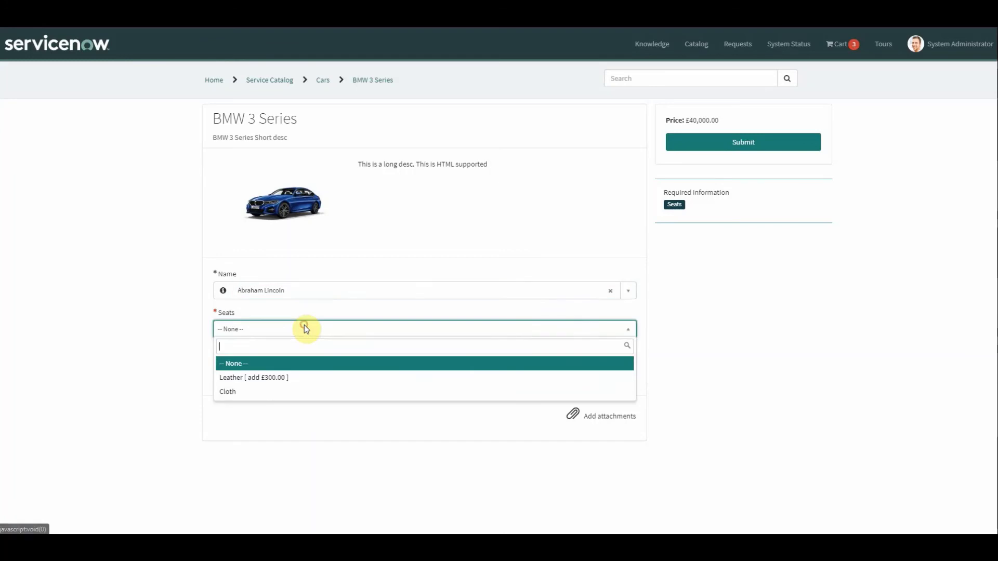
{"action": "left_click", "coordinate": [286, 378]}
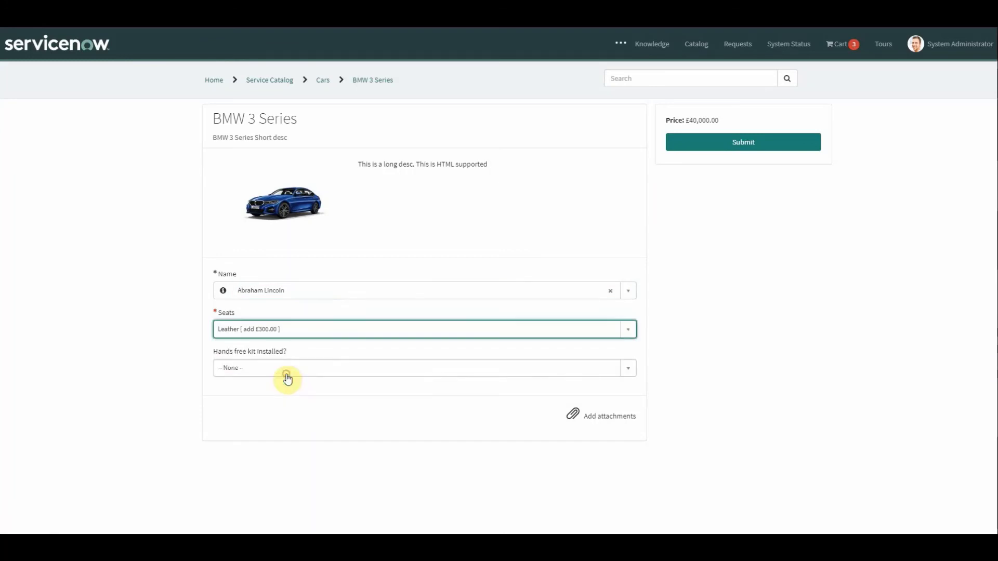
{"action": "left_click", "coordinate": [323, 370]}
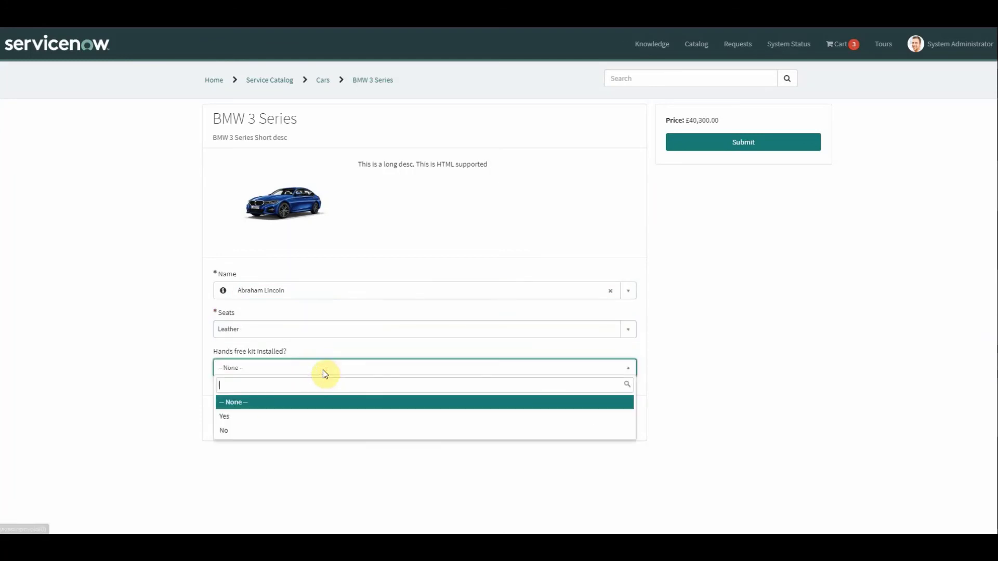
{"action": "left_click", "coordinate": [271, 419]}
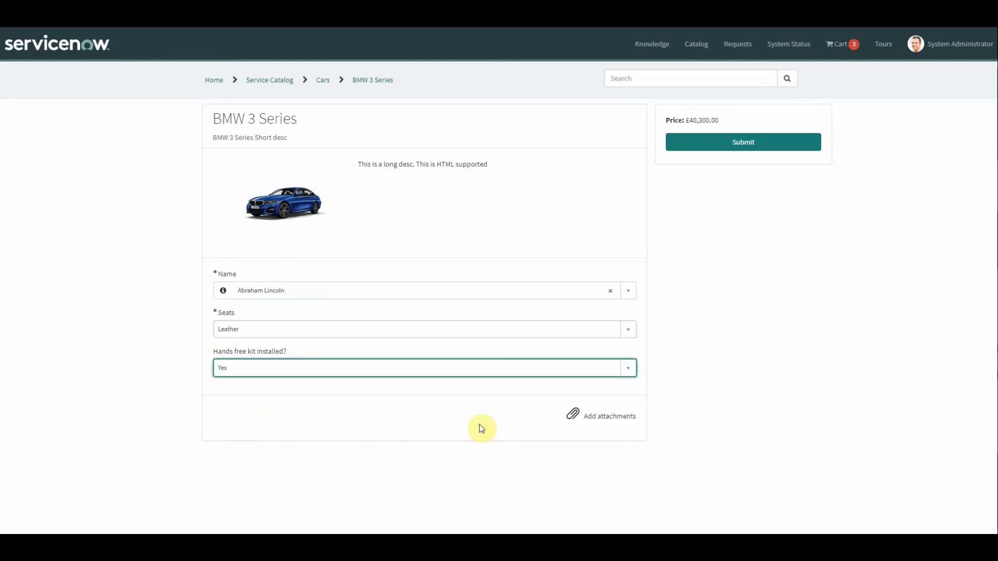
{"action": "left_click", "coordinate": [748, 149]}
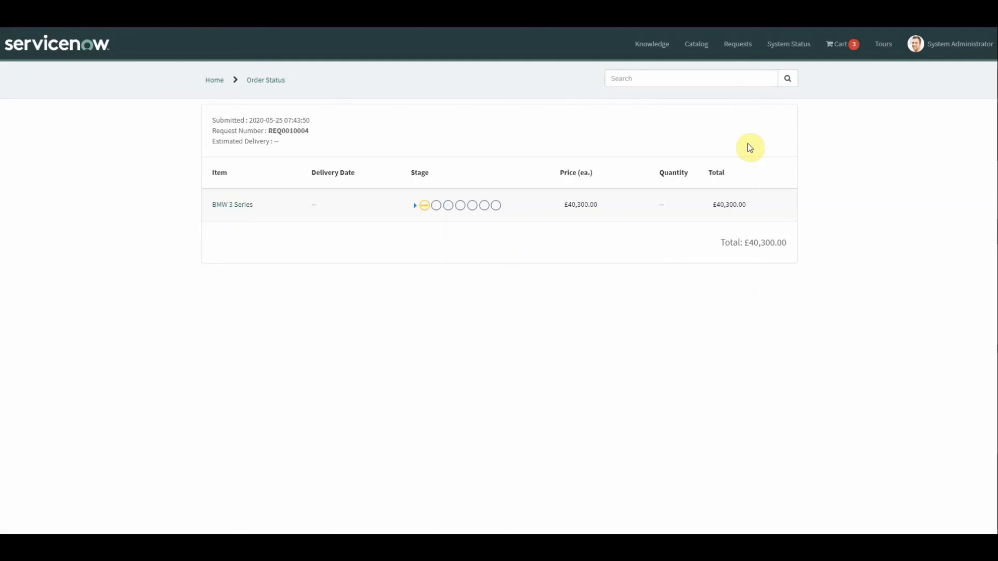
- Expand the Stage details to show the pending approval and fulfillment stages
{"action": "left_click", "coordinate": [414, 207]}
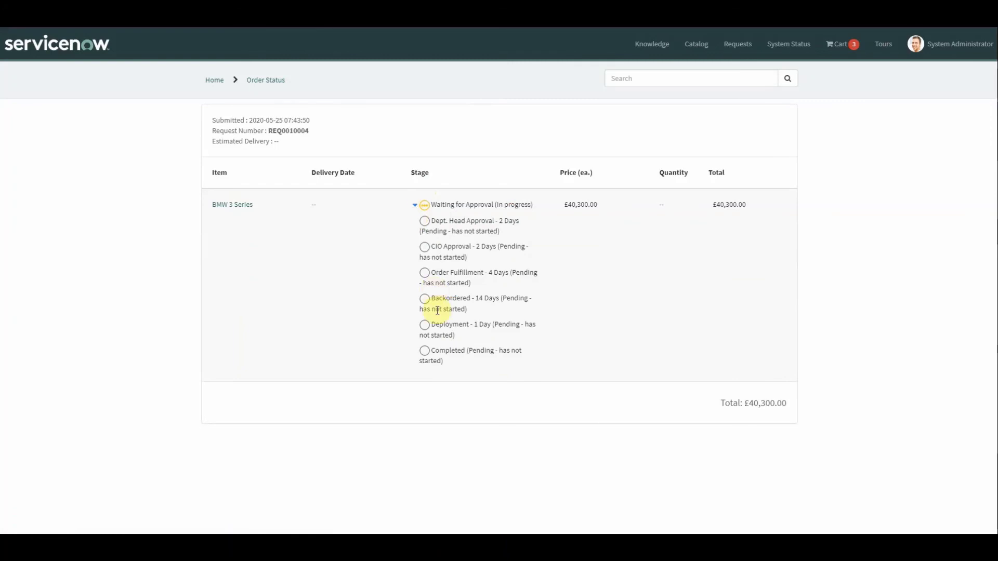